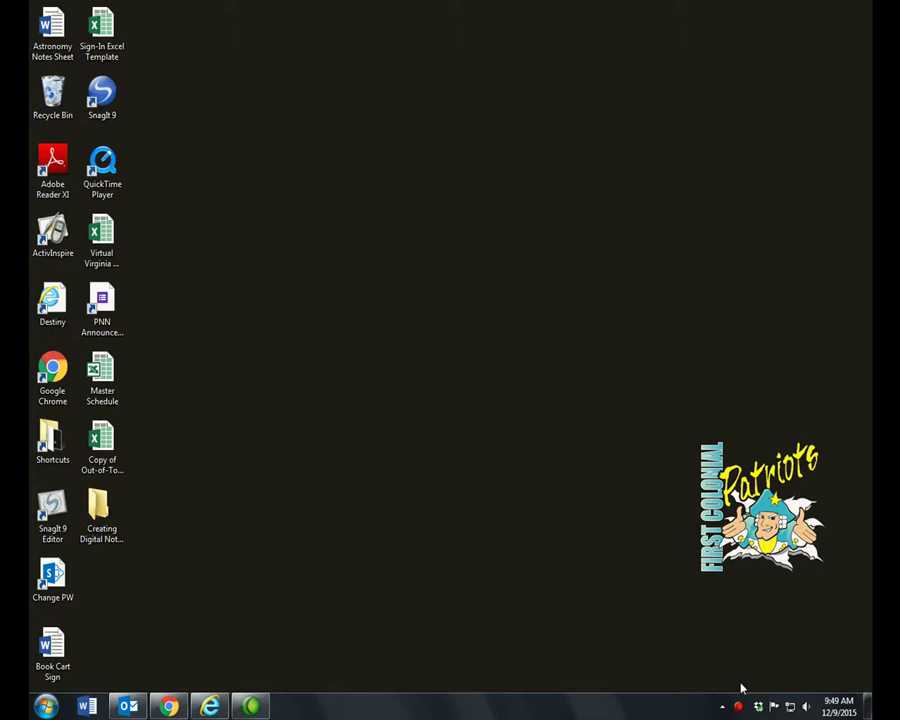
- Check the EasyBib project, then open Destiny from the Shortcuts folder and go to the Gale databases
{"action": "left_click", "coordinate": [209, 706]}
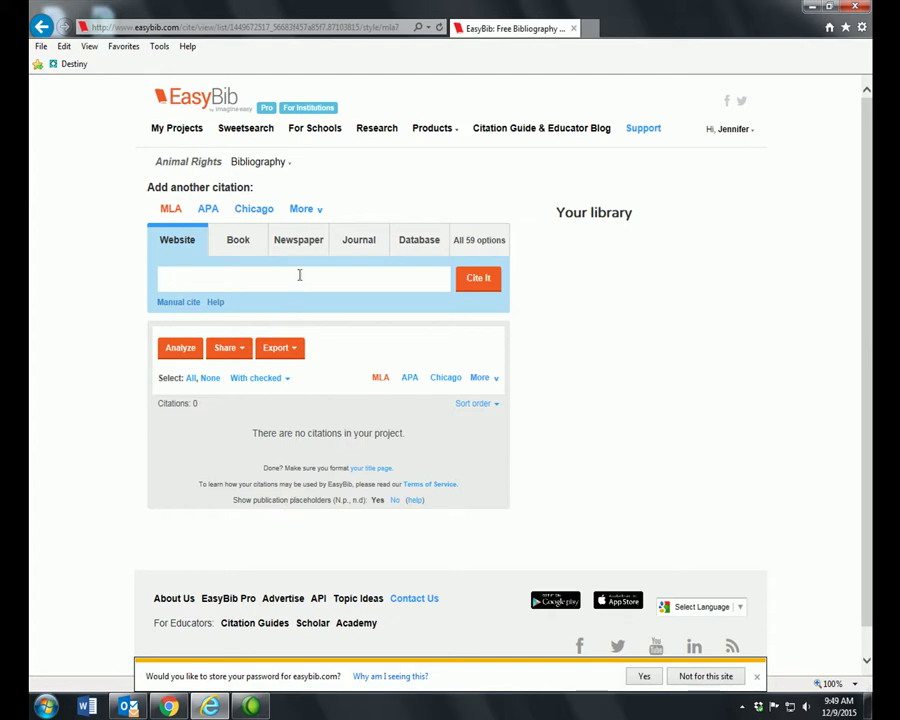
{"action": "left_click", "coordinate": [811, 7]}
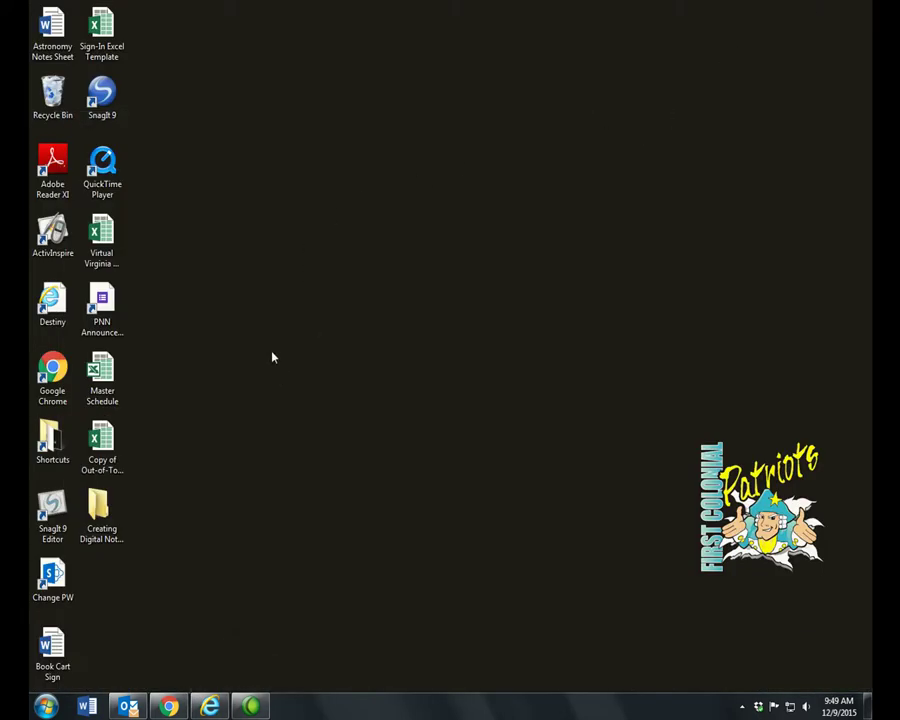
{"action": "double_click", "coordinate": [52, 445]}
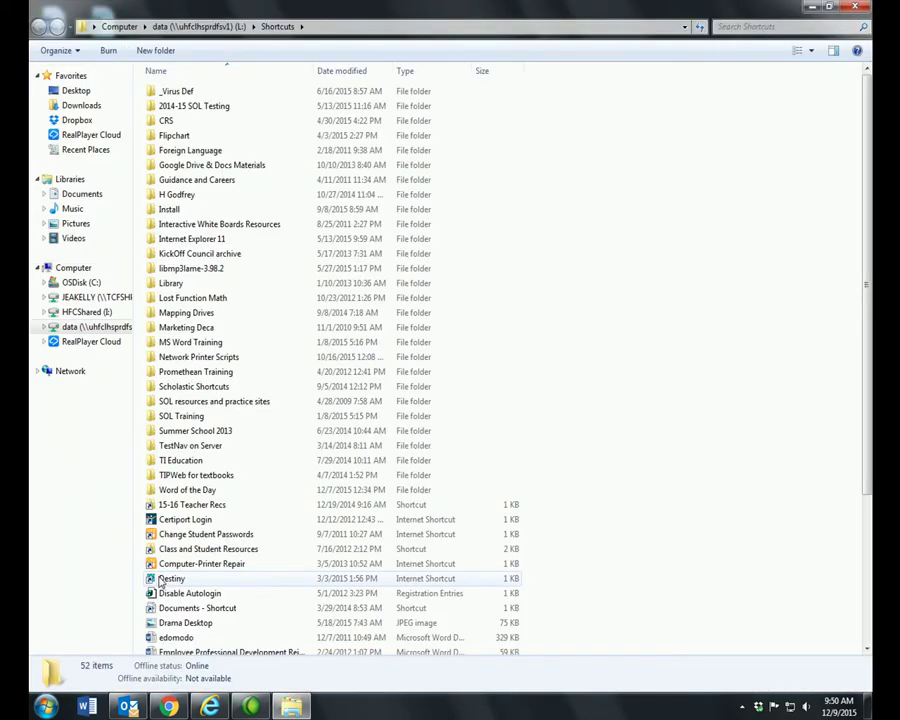
{"action": "double_click", "coordinate": [168, 580]}
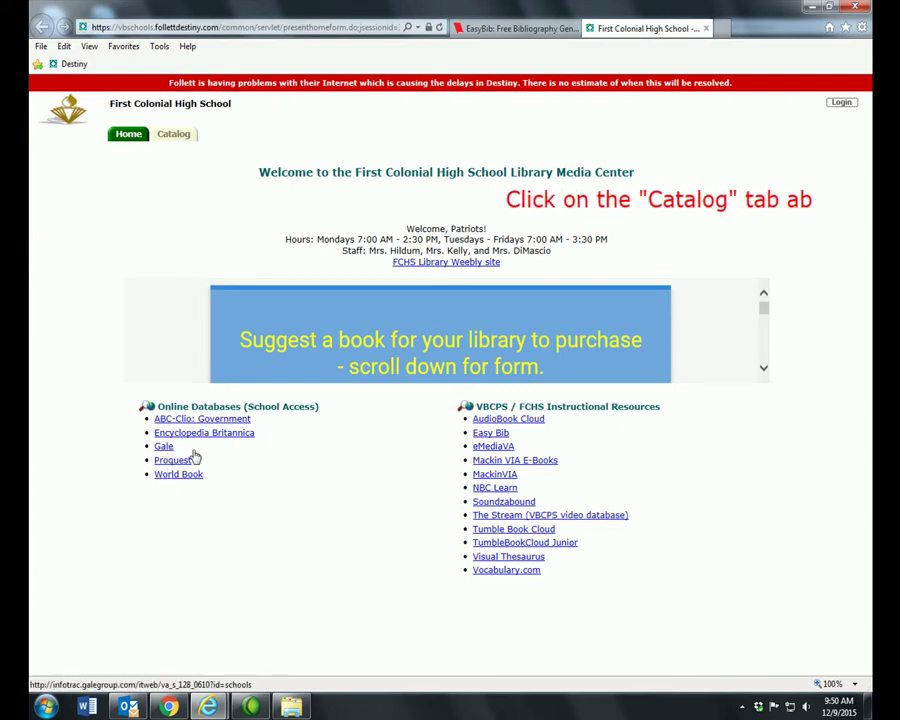
{"action": "left_click", "coordinate": [165, 447]}
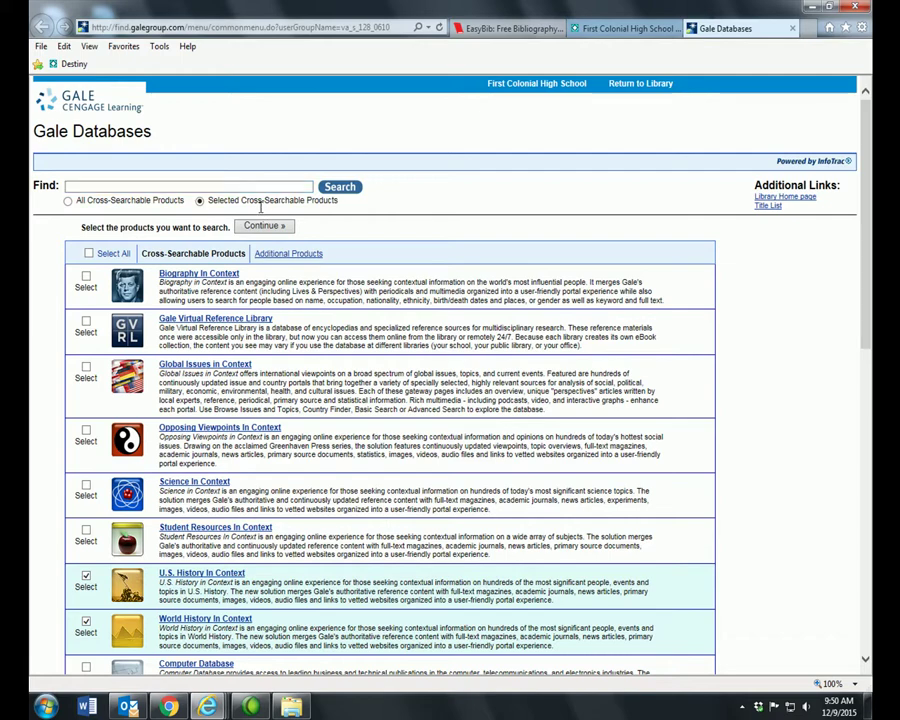
- Look through the list of Gale databases and open Opposing Viewpoints In Context
{"action": "left_click_drag", "start_coordinate": [862, 160], "coordinate": [864, 204]}
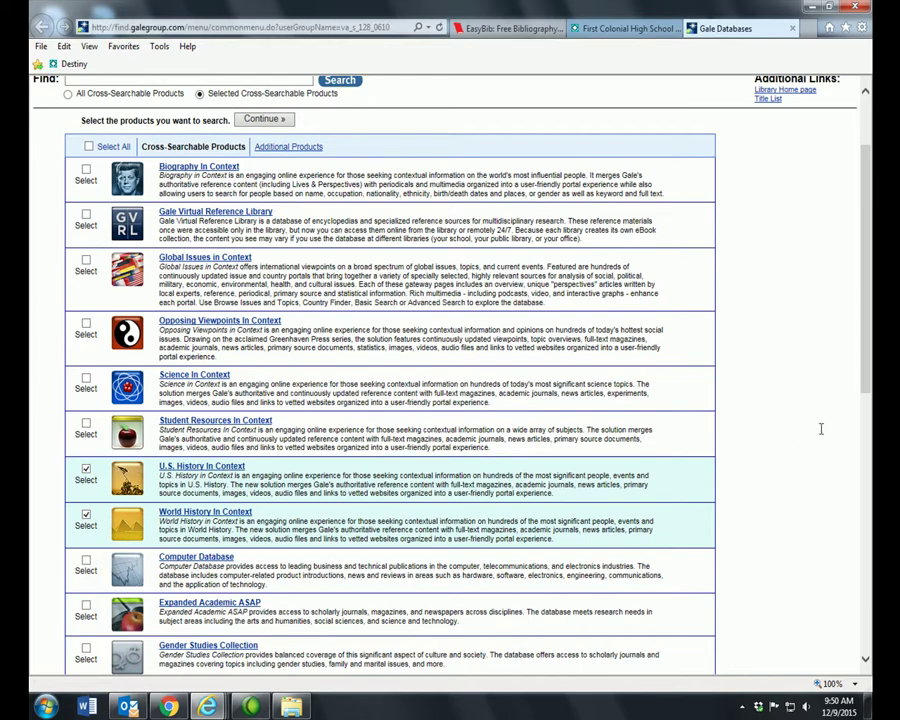
{"action": "left_click_drag", "start_coordinate": [869, 371], "coordinate": [871, 480]}
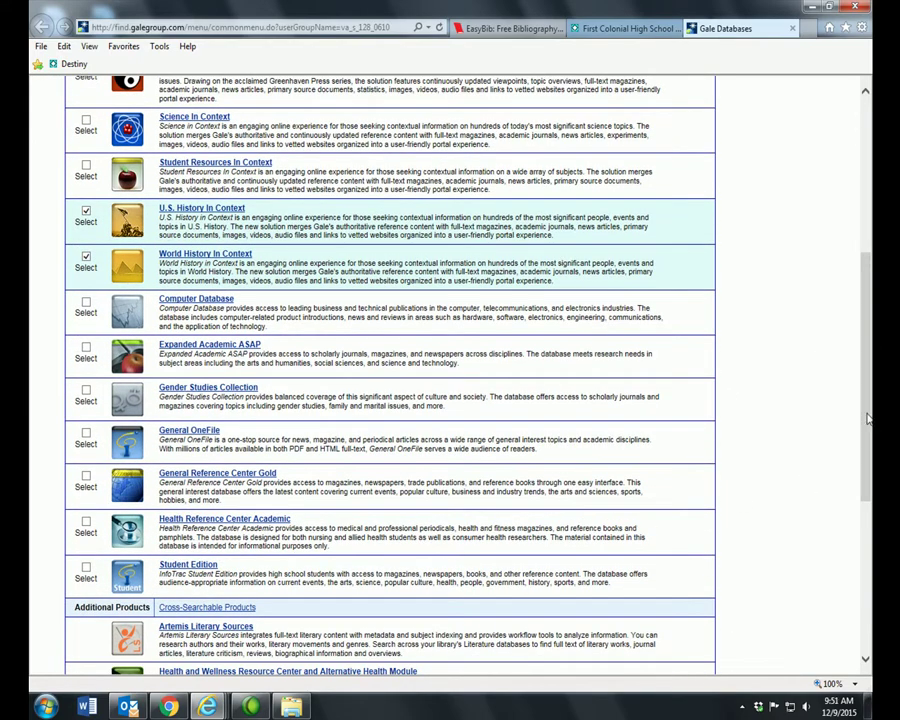
{"action": "left_click_drag", "start_coordinate": [869, 418], "coordinate": [869, 528]}
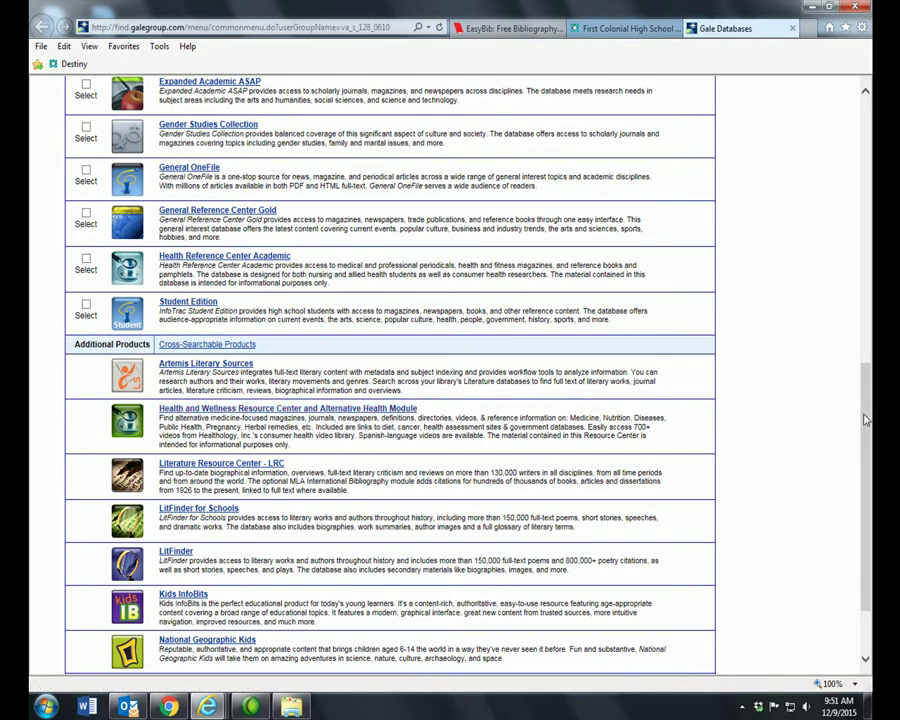
{"action": "left_click_drag", "start_coordinate": [866, 420], "coordinate": [866, 155]}
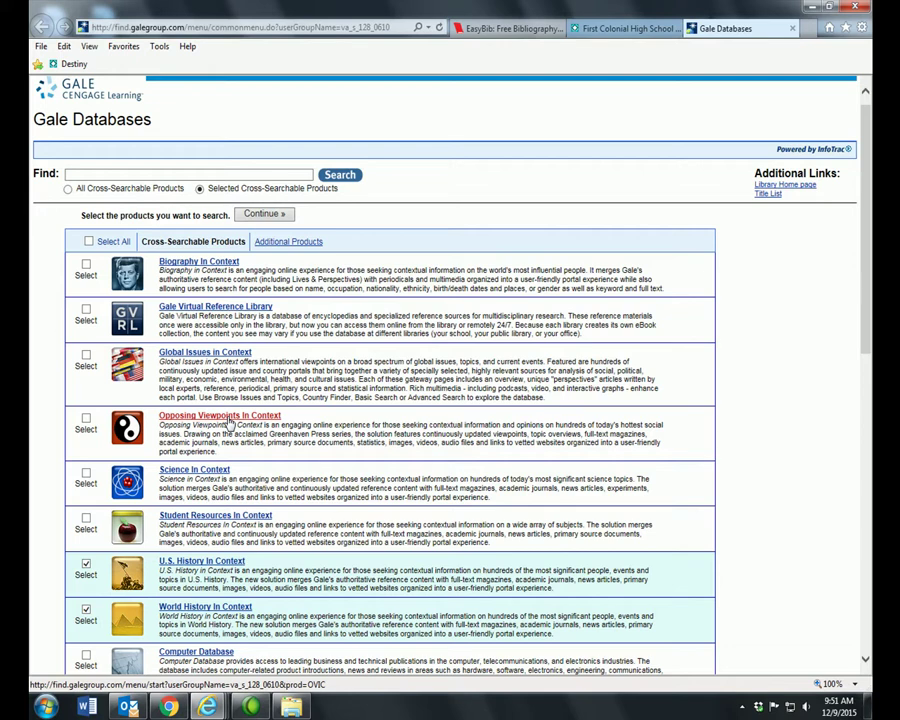
{"action": "left_click", "coordinate": [229, 420]}
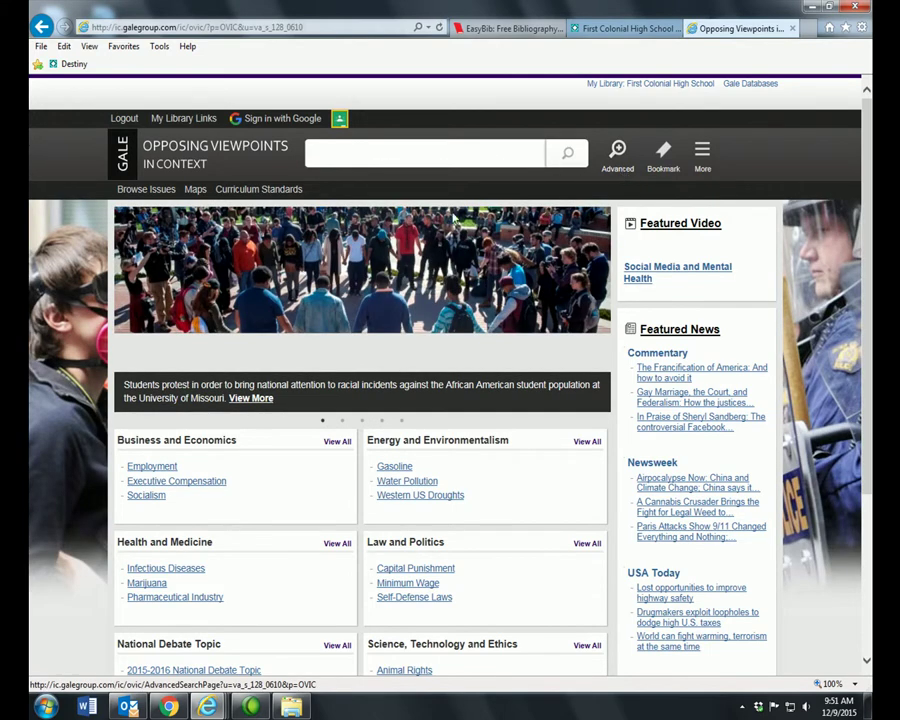
- View the full list of browsable issues, return to the database home page and decline the feedback survey
{"action": "left_click", "coordinate": [138, 191]}
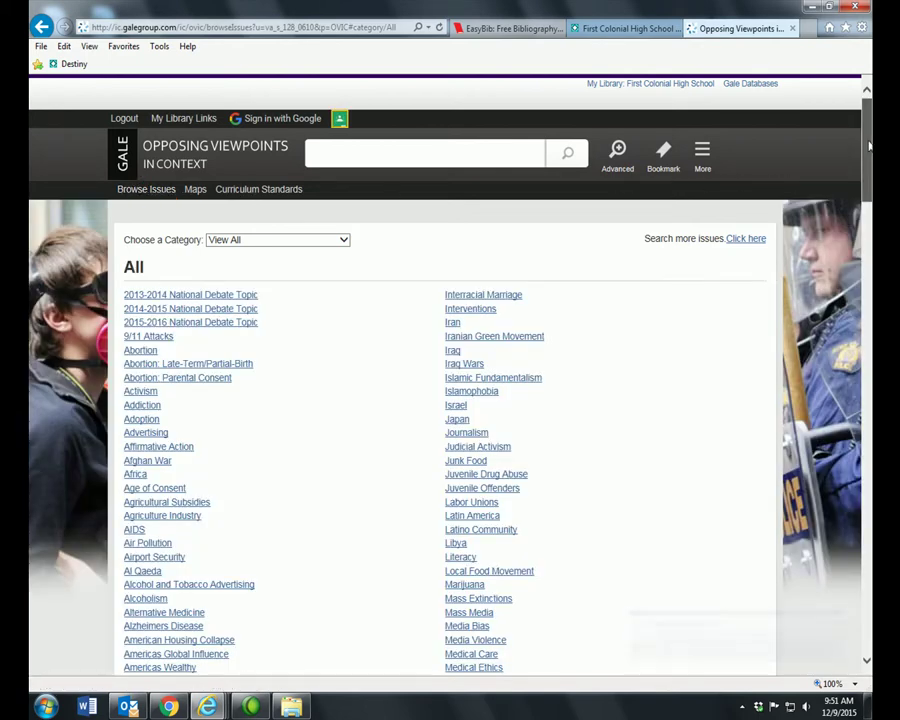
{"action": "mouse_move", "coordinate": [870, 150]}
{"action": "left_mouse_down"}
{"action": "mouse_move", "coordinate": [869, 213]}
{"action": "mouse_move", "coordinate": [859, 131]}
{"action": "left_mouse_up"}
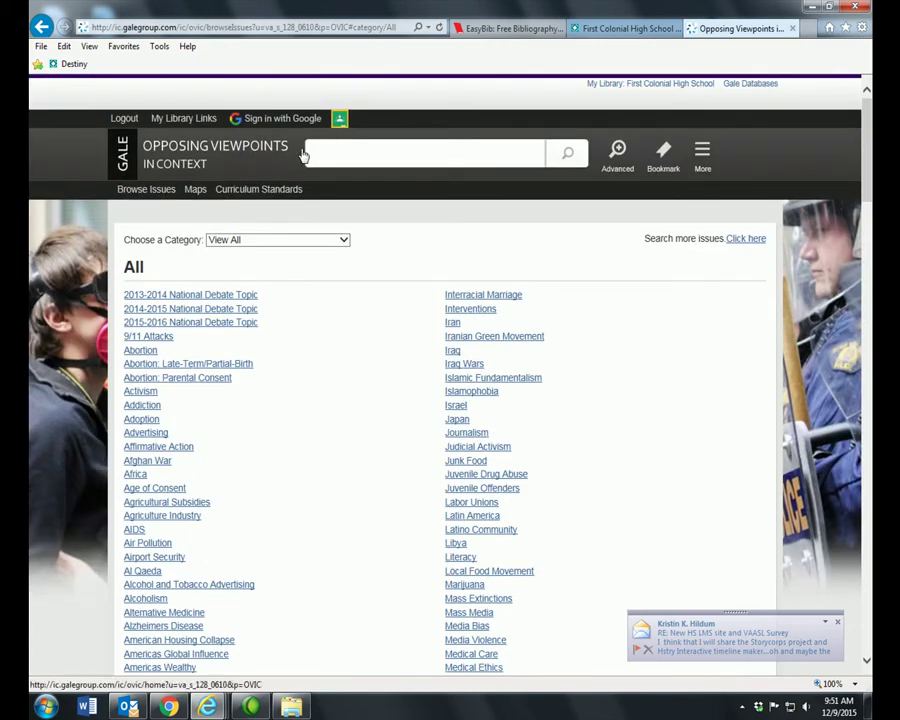
{"action": "left_click", "coordinate": [41, 27]}
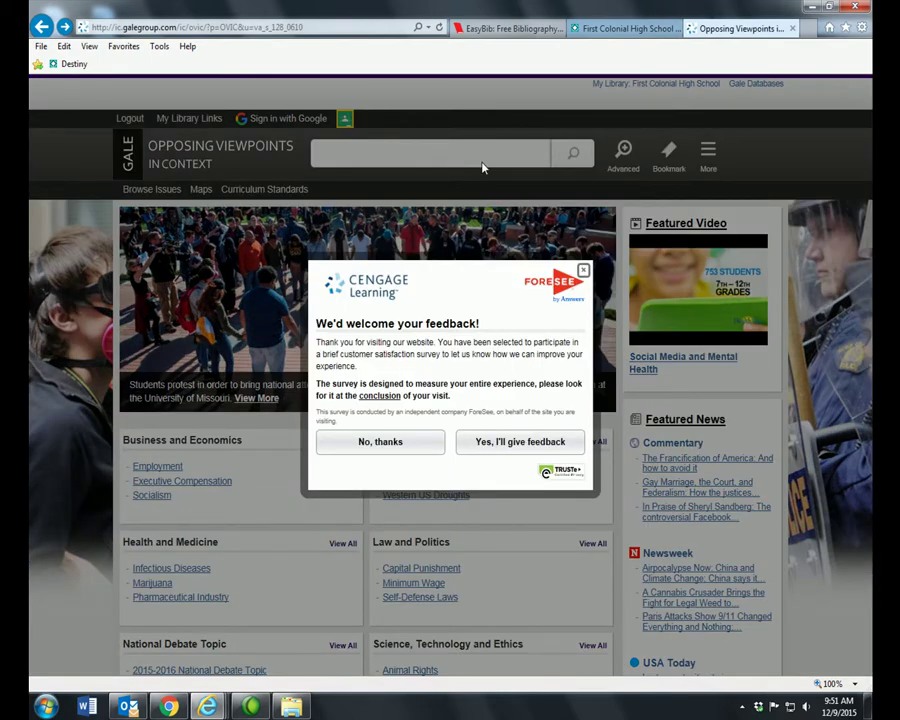
{"action": "left_click", "coordinate": [388, 441]}
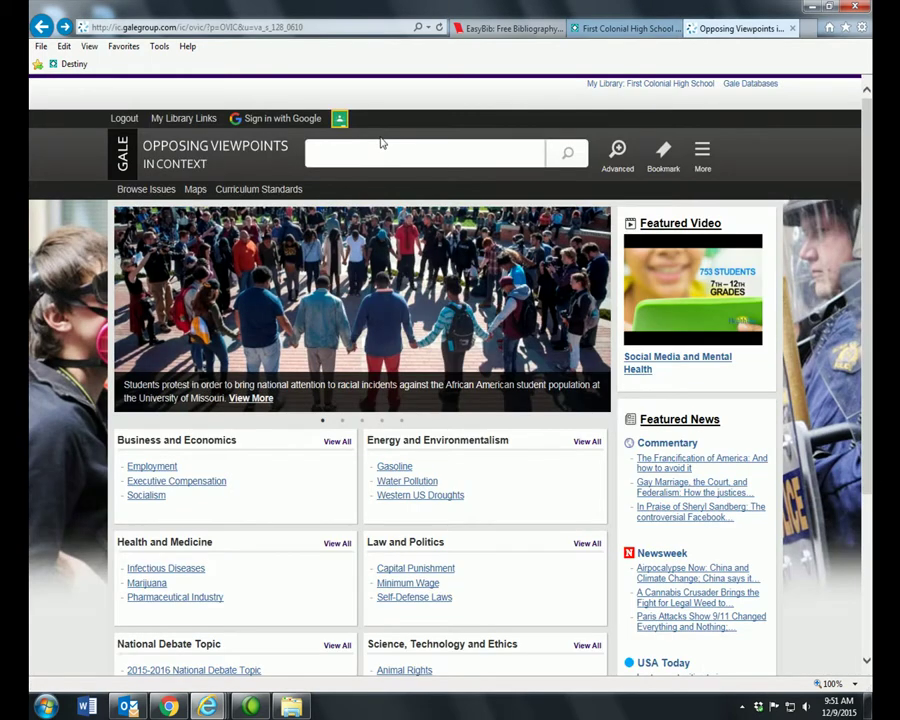
{"action": "left_click", "coordinate": [380, 153]}
{"action": "type", "text": "animla rights"}
{"action": "key", "text": "Return"}
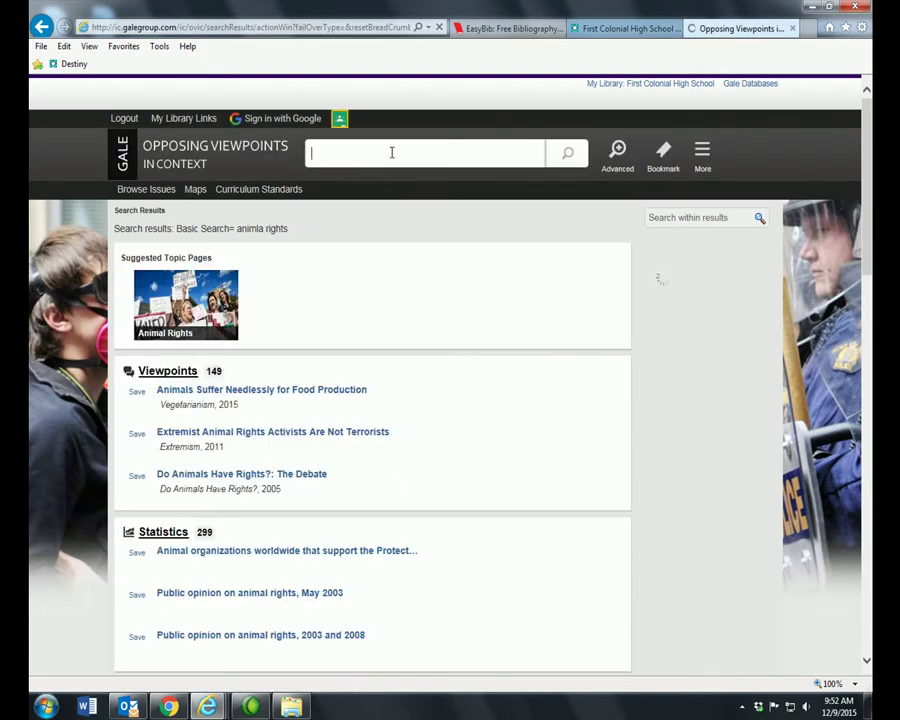
- Search the database for "animal rights" and open the full Animal Rights topic overview
{"action": "type", "text": "animal righ"}
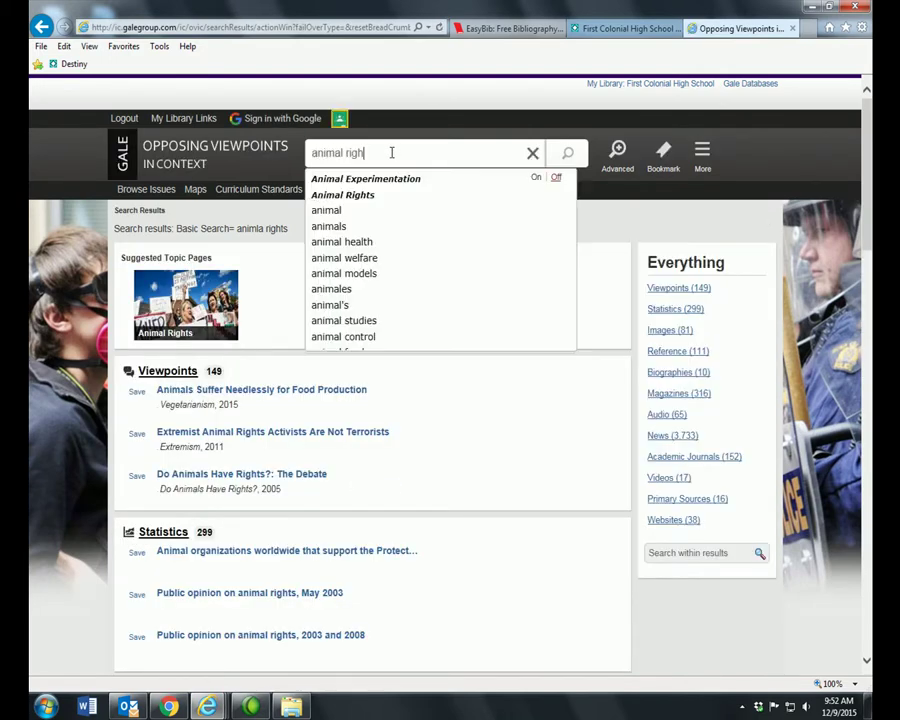
{"action": "type", "text": "ts"}
{"action": "key", "text": "Return"}
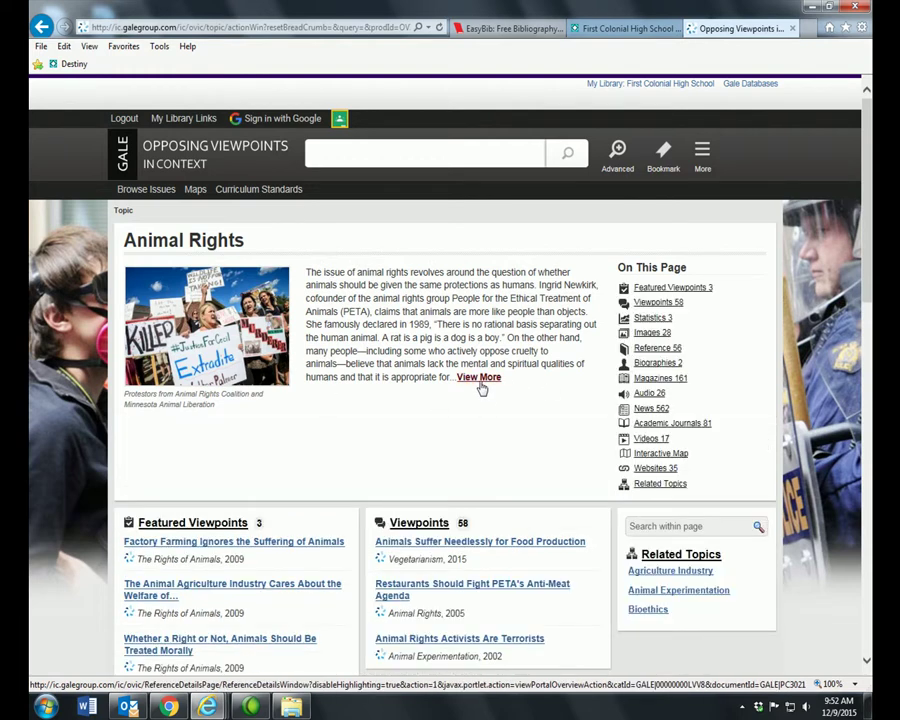
{"action": "left_click", "coordinate": [481, 381]}
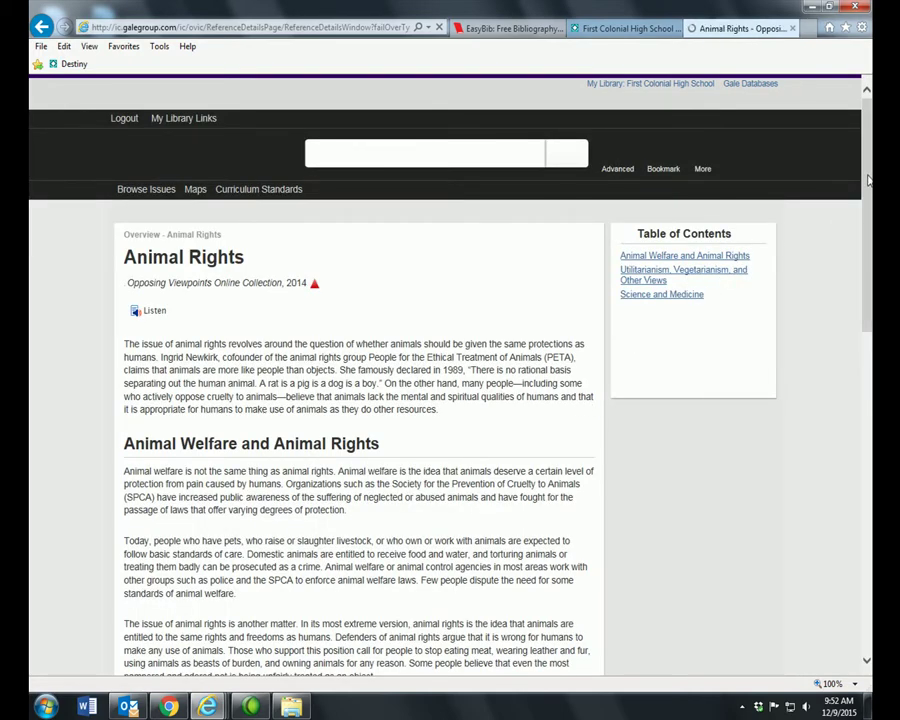
- Examine the Animal Rights article, its publication line and the source citation at its end
{"action": "left_click_drag", "start_coordinate": [869, 165], "coordinate": [869, 197]}
{"action": "scroll", "coordinate": [360, 219], "scroll_direction": "down", "scroll_amount": 3}
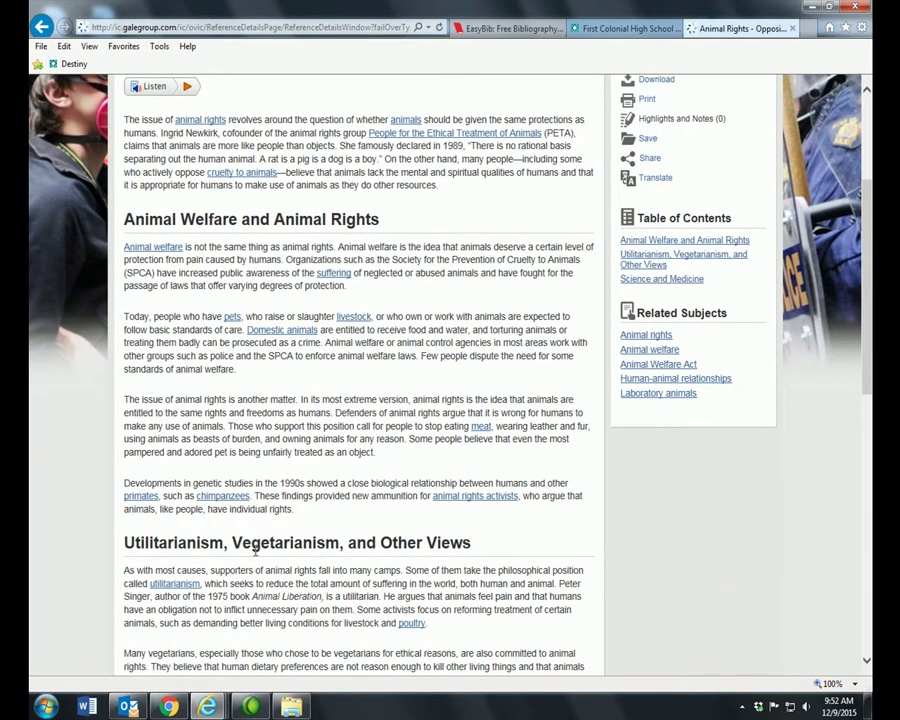
{"action": "left_click_drag", "start_coordinate": [868, 257], "coordinate": [864, 177]}
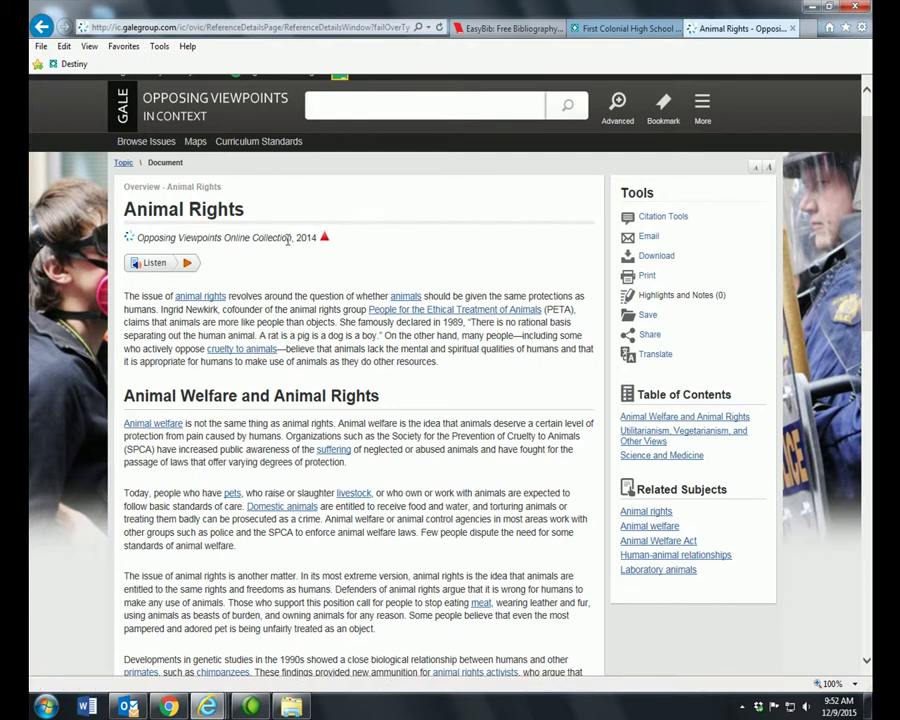
{"action": "mouse_move", "coordinate": [325, 240]}
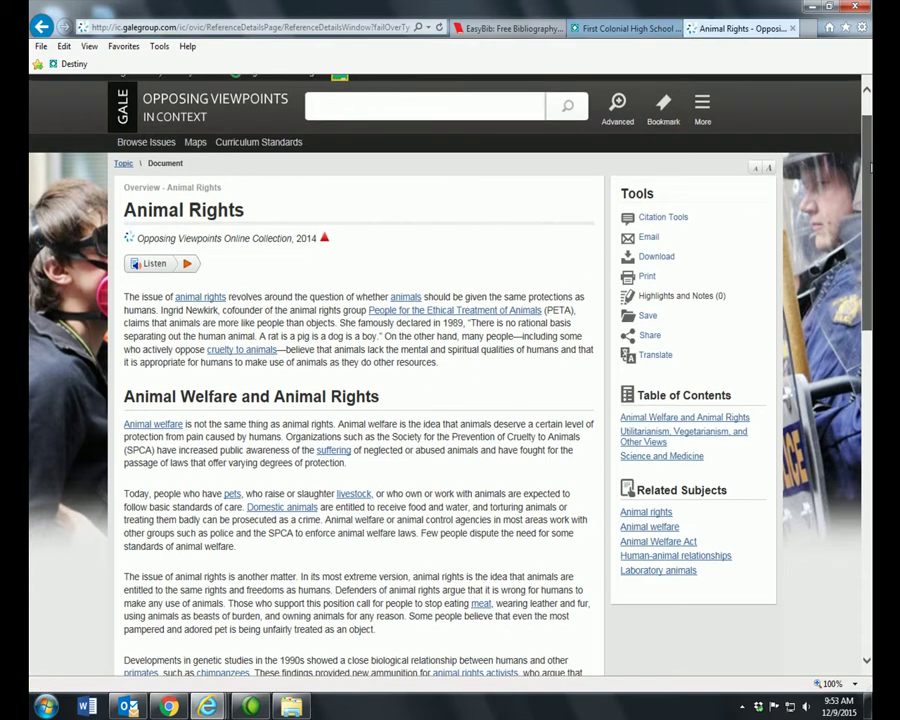
{"action": "scroll", "coordinate": [609, 121], "scroll_direction": "down", "scroll_amount": 3}
{"action": "left_click_drag", "start_coordinate": [868, 237], "coordinate": [868, 497]}
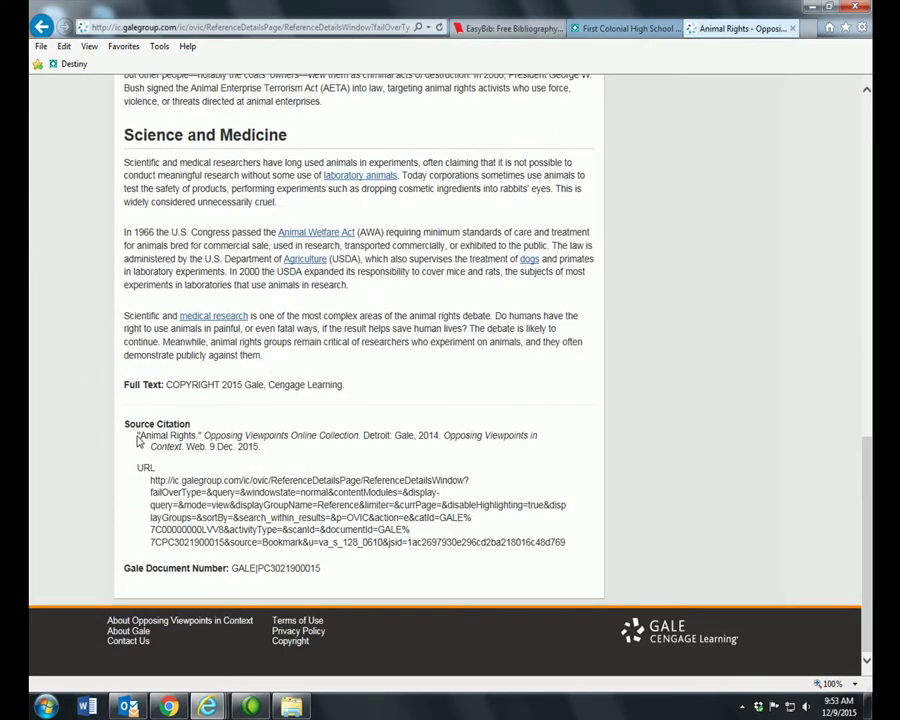
{"action": "left_click_drag", "start_coordinate": [137, 440], "coordinate": [280, 449]}
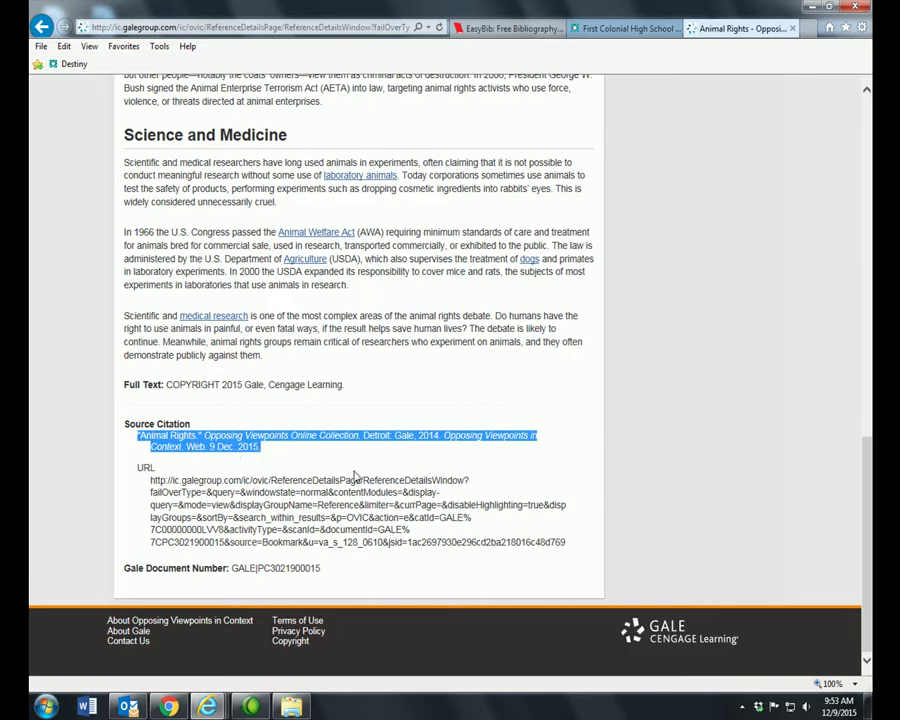
{"action": "left_click", "coordinate": [323, 483]}
{"action": "left_click_drag", "start_coordinate": [872, 488], "coordinate": [869, 119]}
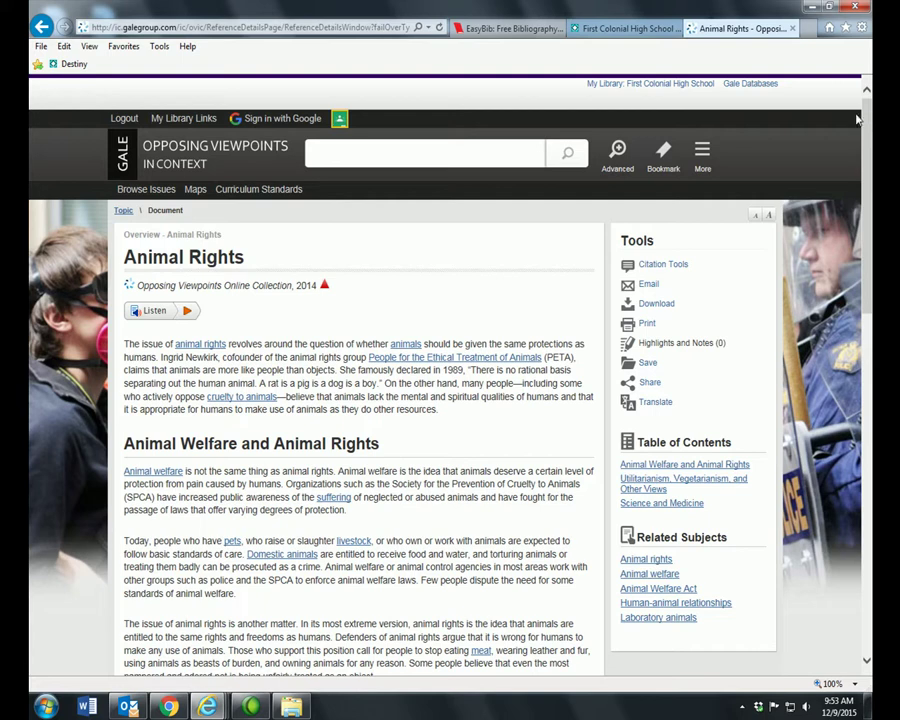
- Export the article's MLA 7th Edition citation to EasyBib with the Citation Tools
{"action": "left_click", "coordinate": [661, 268]}
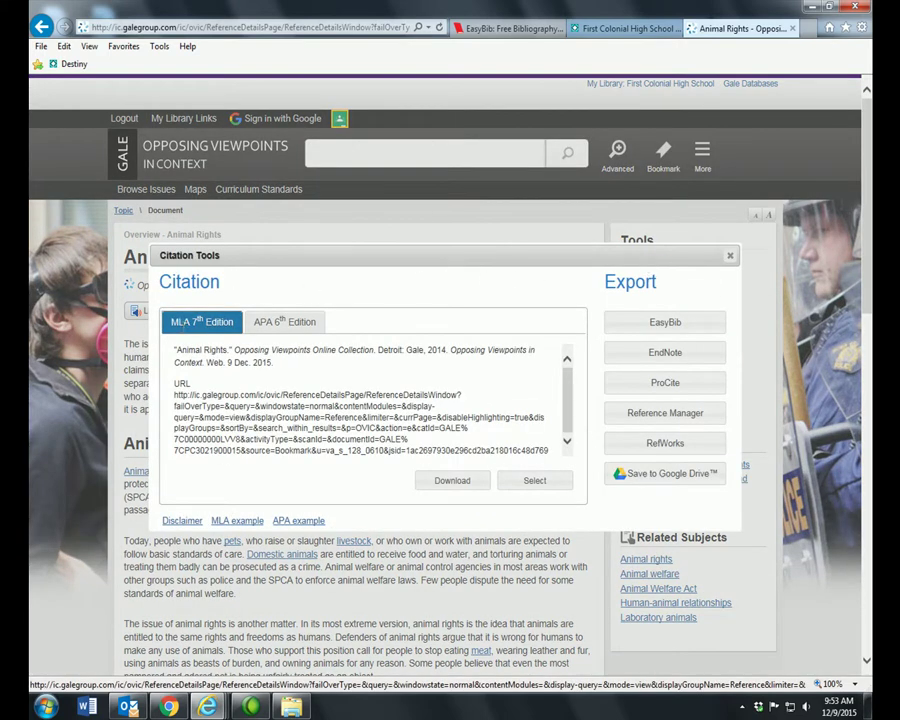
{"action": "left_click", "coordinate": [260, 323]}
{"action": "left_click", "coordinate": [183, 324]}
{"action": "left_click", "coordinate": [660, 324]}
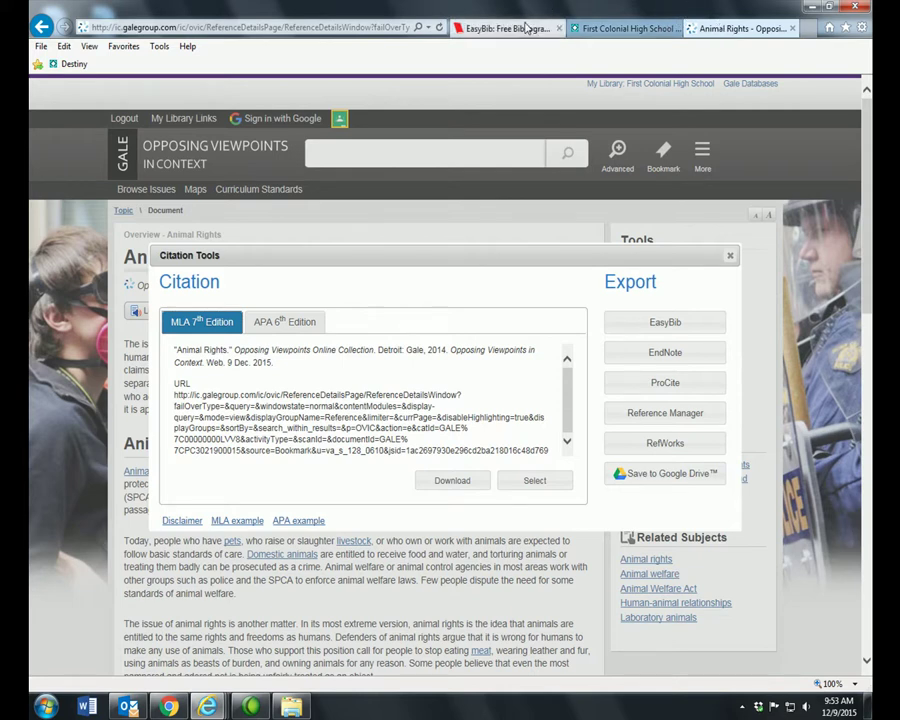
{"action": "left_click", "coordinate": [661, 332]}
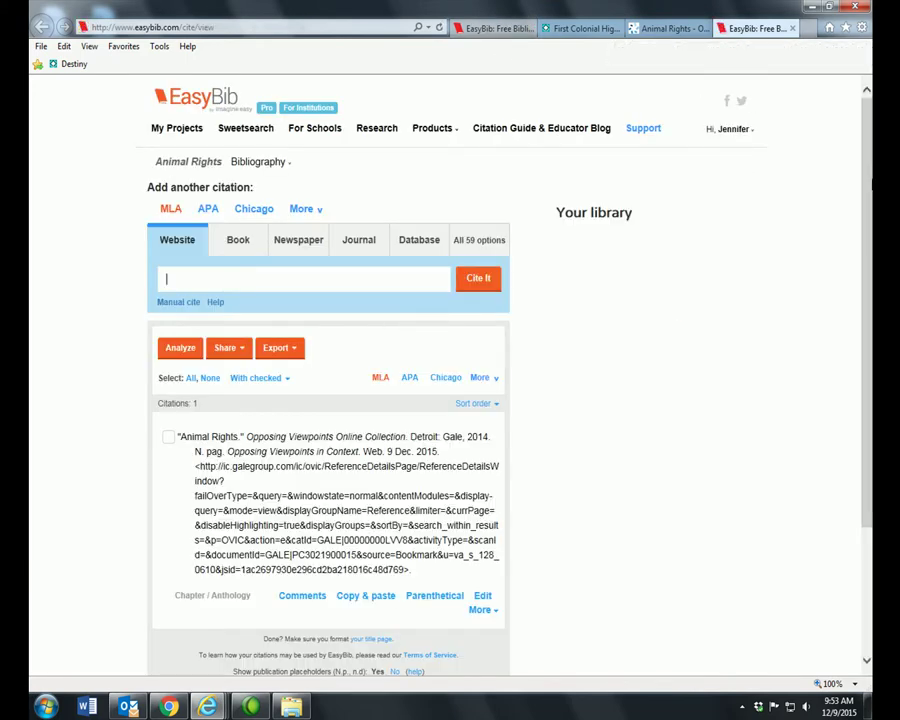
- Edit the imported Animal Rights citation with Display URL set to No and update the citation
{"action": "scroll", "coordinate": [650, 250], "scroll_direction": "down", "scroll_amount": 2}
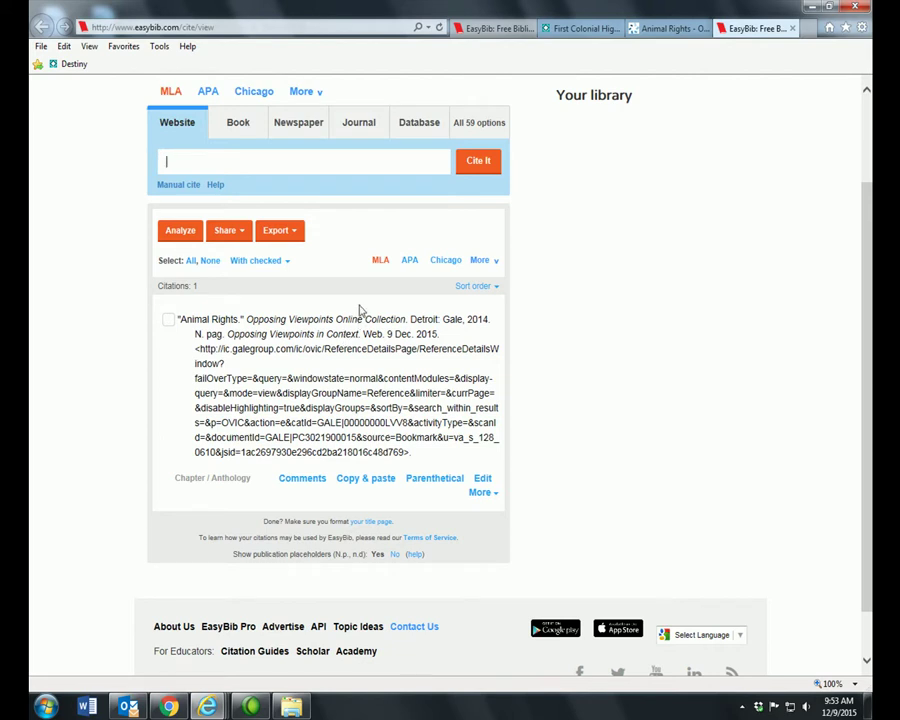
{"action": "left_click_drag", "start_coordinate": [196, 349], "coordinate": [483, 486]}
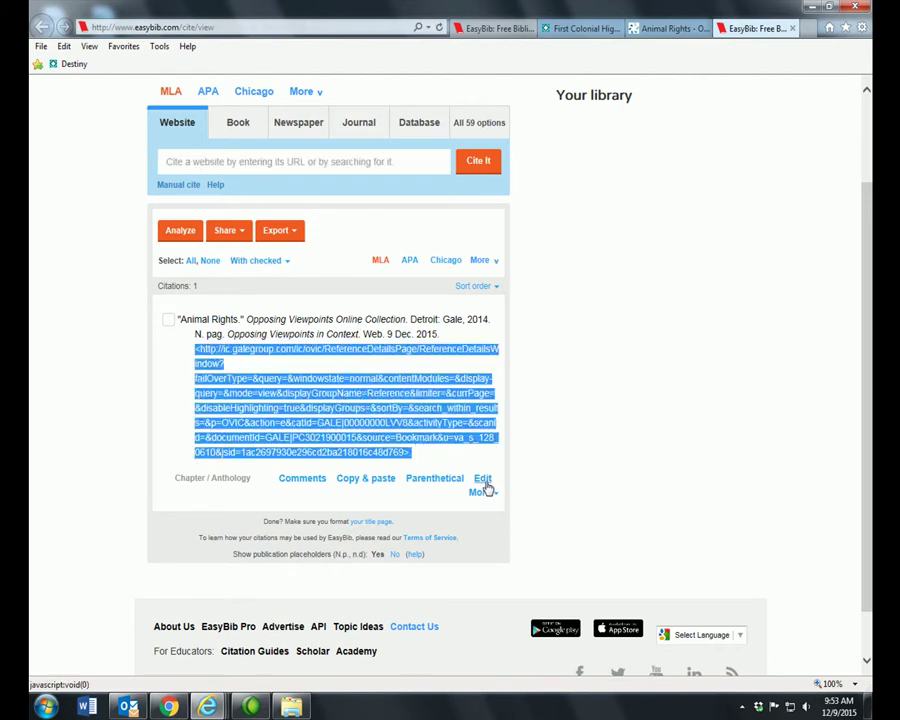
{"action": "left_click", "coordinate": [483, 481]}
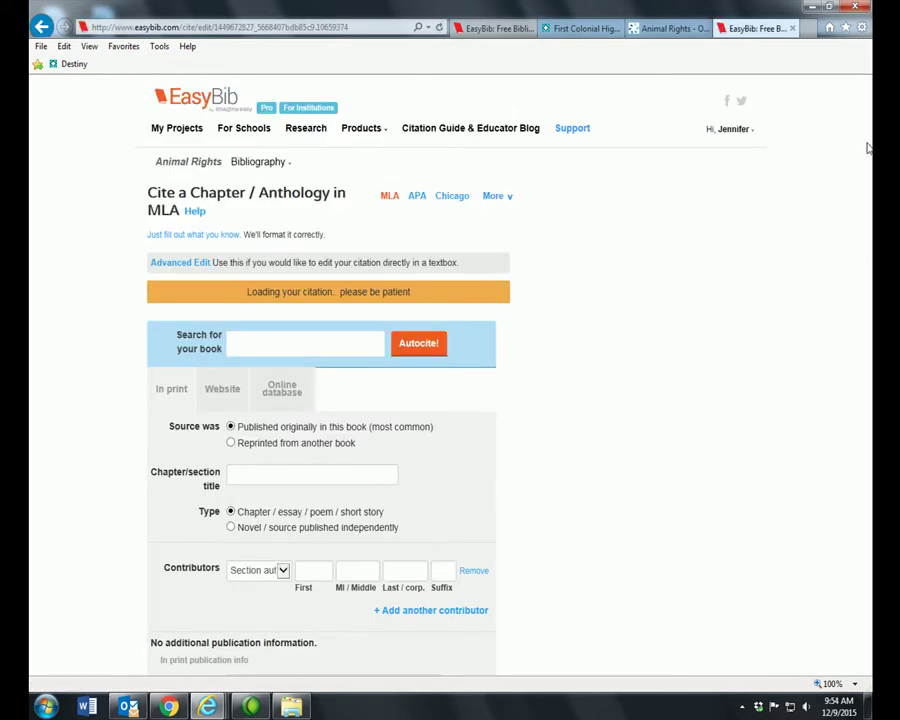
{"action": "scroll", "coordinate": [854, 362], "scroll_direction": "down", "scroll_amount": 5}
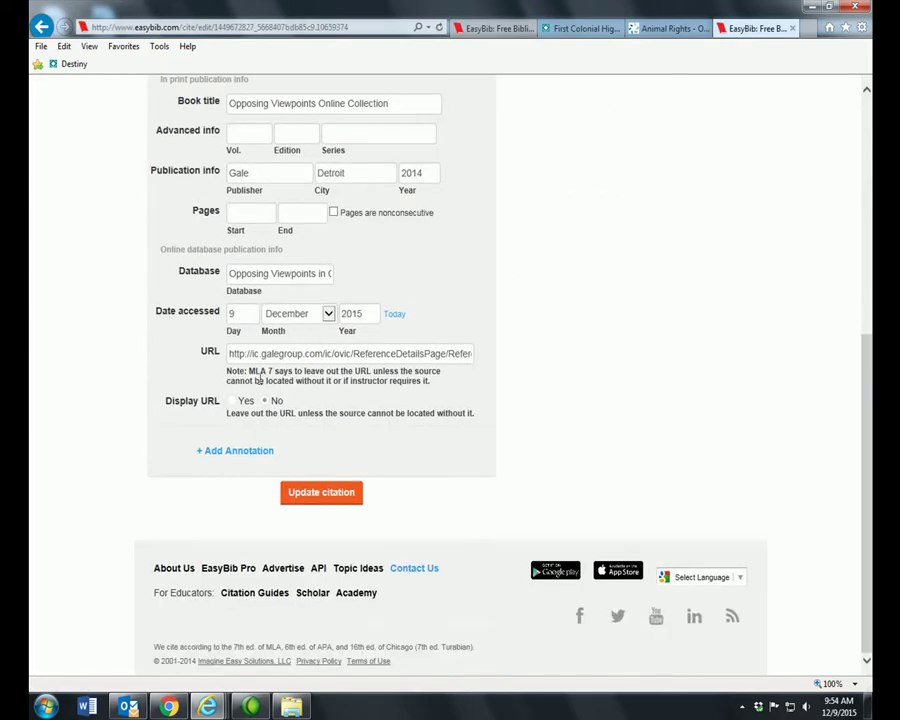
{"action": "left_click", "coordinate": [331, 494]}
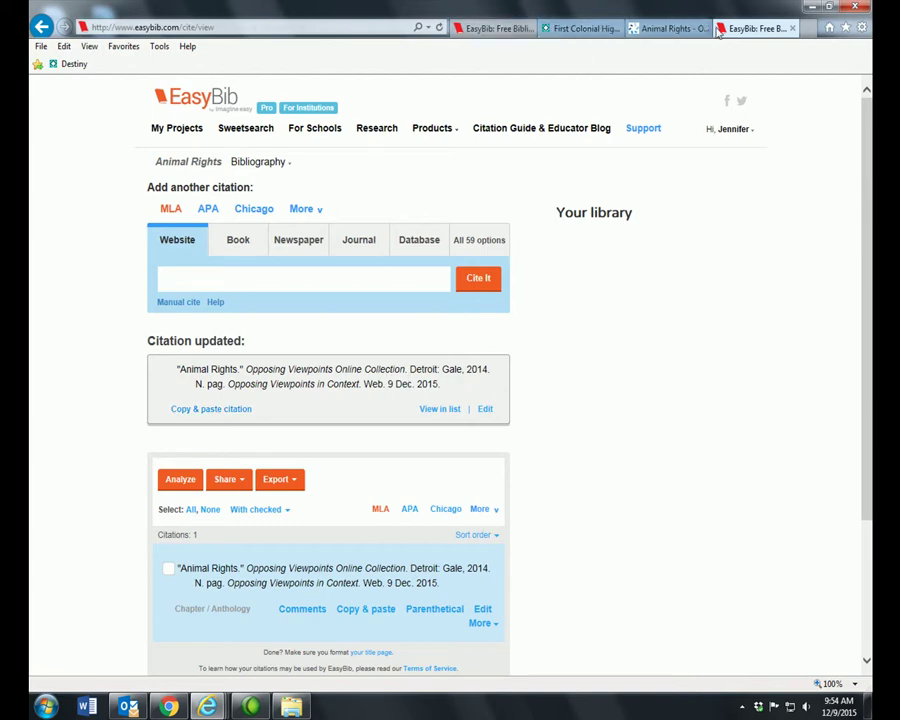
- Close the outdated EasyBib page that has no citations and return to the Animal Rights article
{"action": "left_click", "coordinate": [505, 28]}
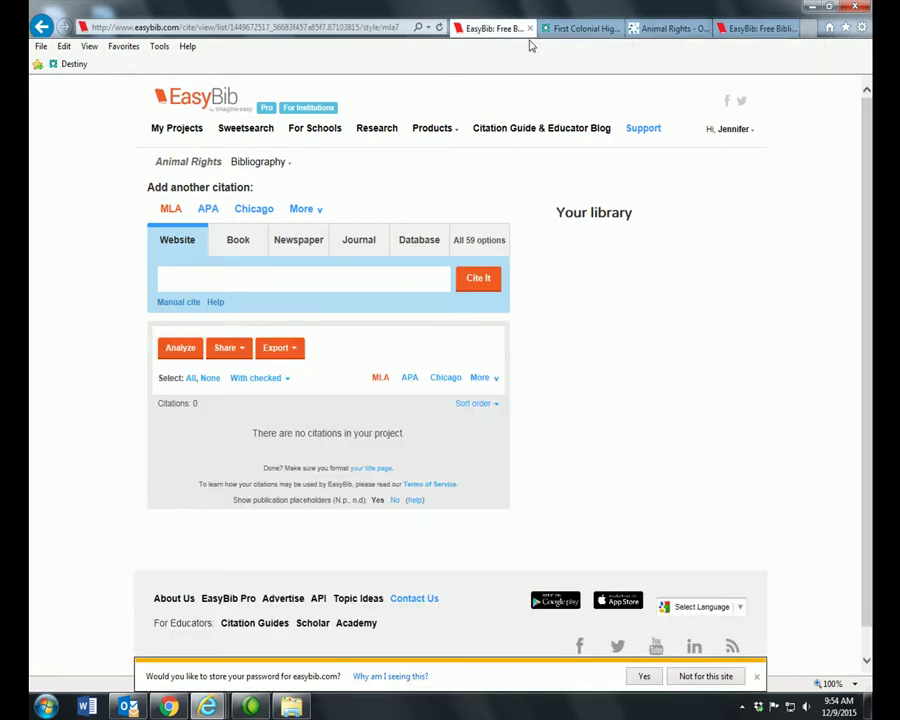
{"action": "left_click", "coordinate": [530, 29]}
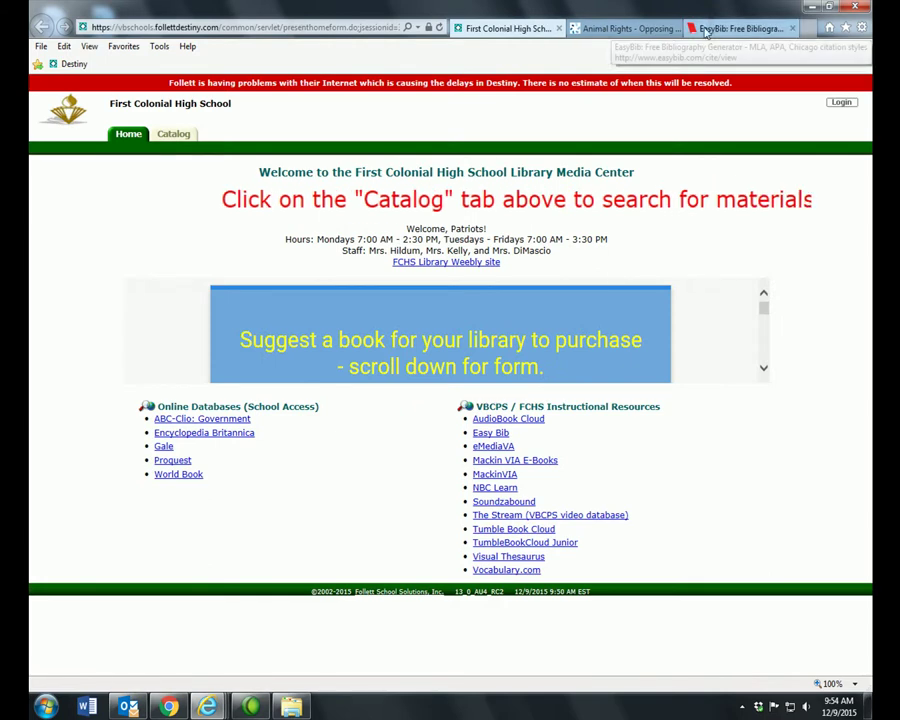
{"action": "left_click", "coordinate": [616, 30]}
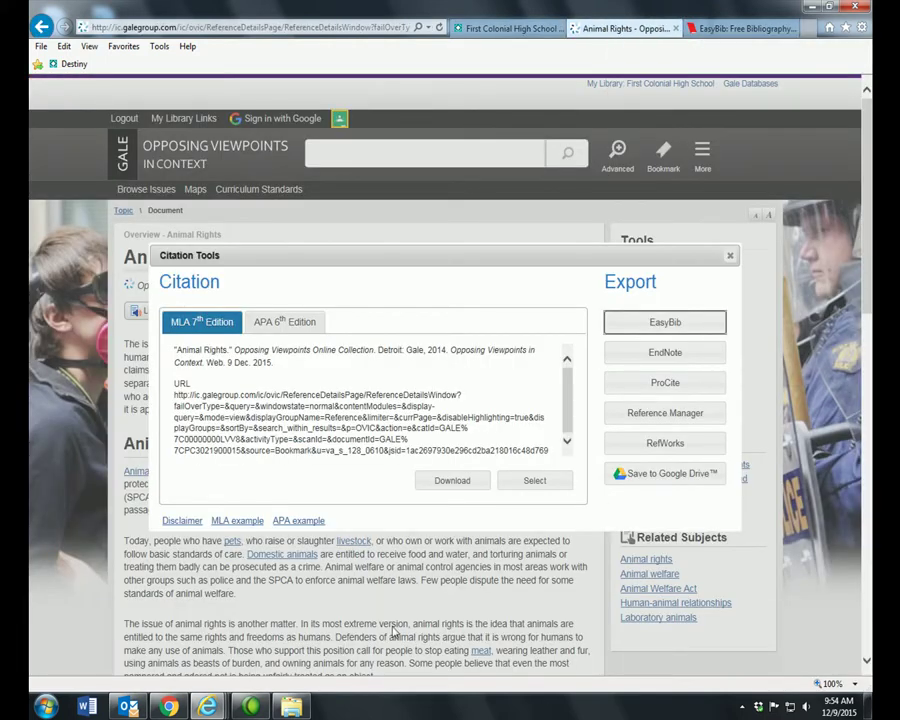
- Close the Citation Tools and request a download of the Animal Rights article in PDF format
{"action": "left_click", "coordinate": [731, 257]}
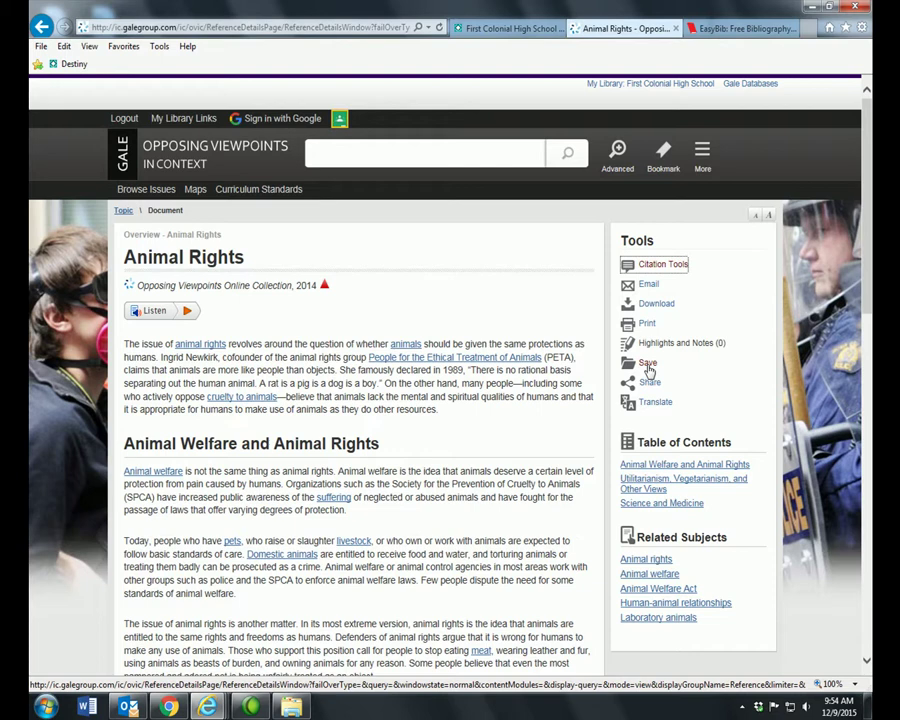
{"action": "left_click", "coordinate": [649, 305]}
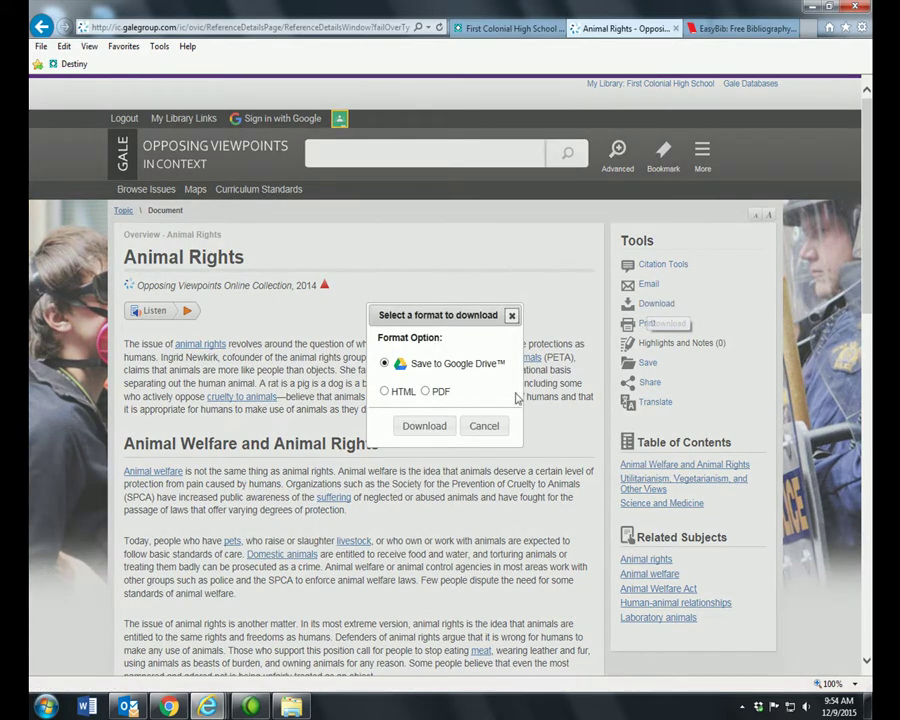
{"action": "left_click", "coordinate": [426, 391]}
{"action": "left_click", "coordinate": [434, 430]}
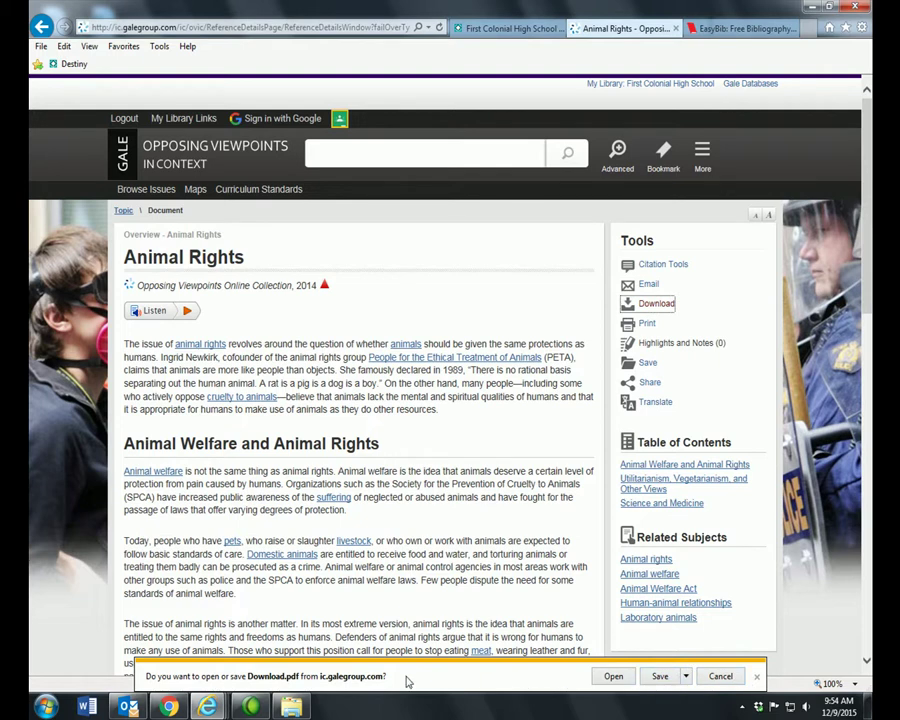
{"action": "left_click", "coordinate": [686, 676]}
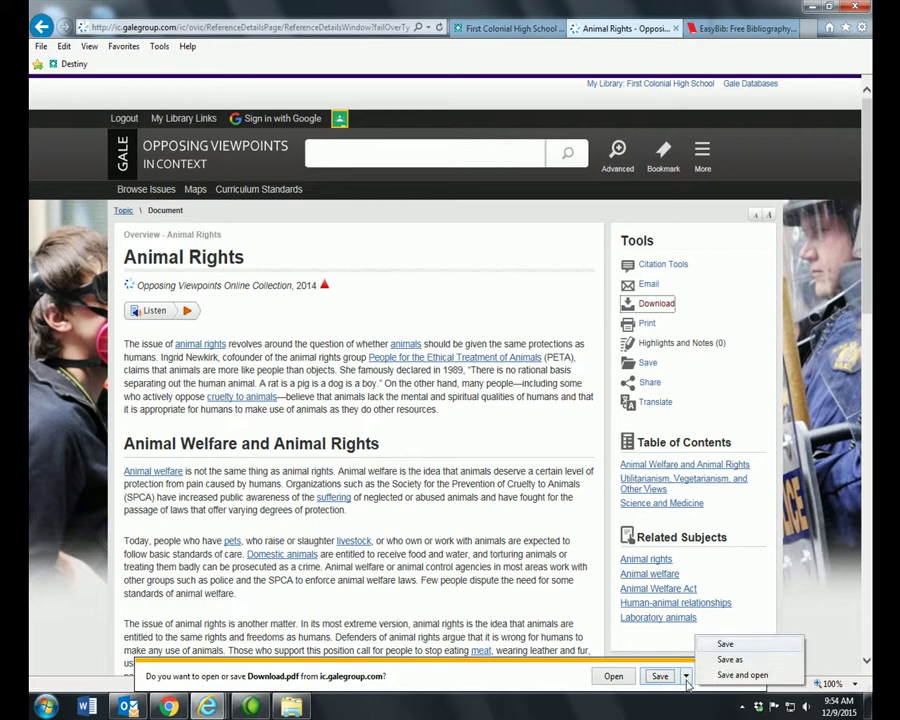
{"action": "left_click", "coordinate": [729, 660]}
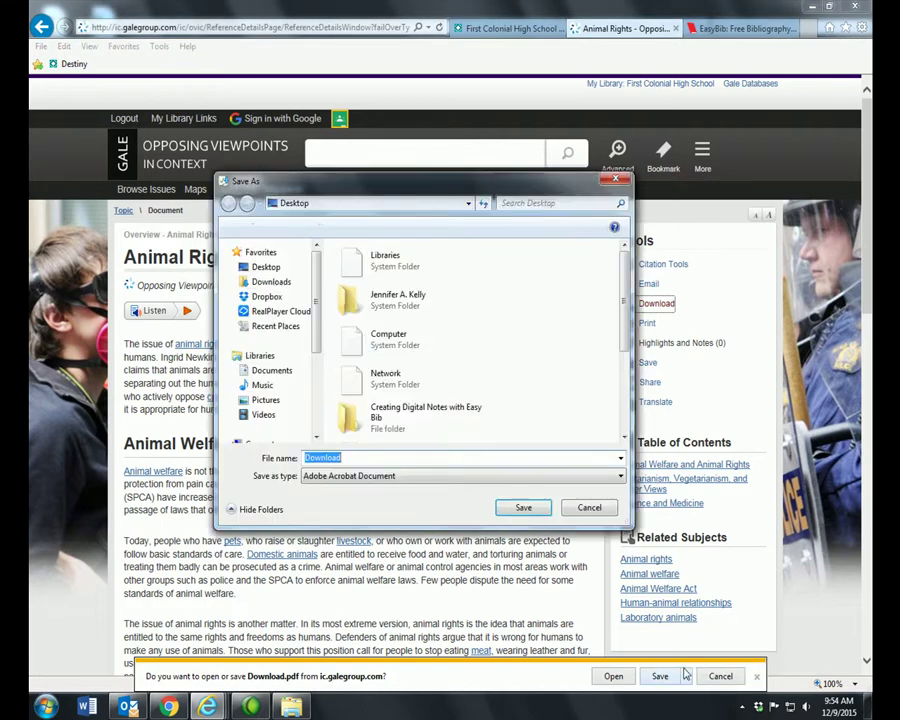
{"action": "scroll", "coordinate": [314, 310], "scroll_direction": "down", "scroll_amount": 3}
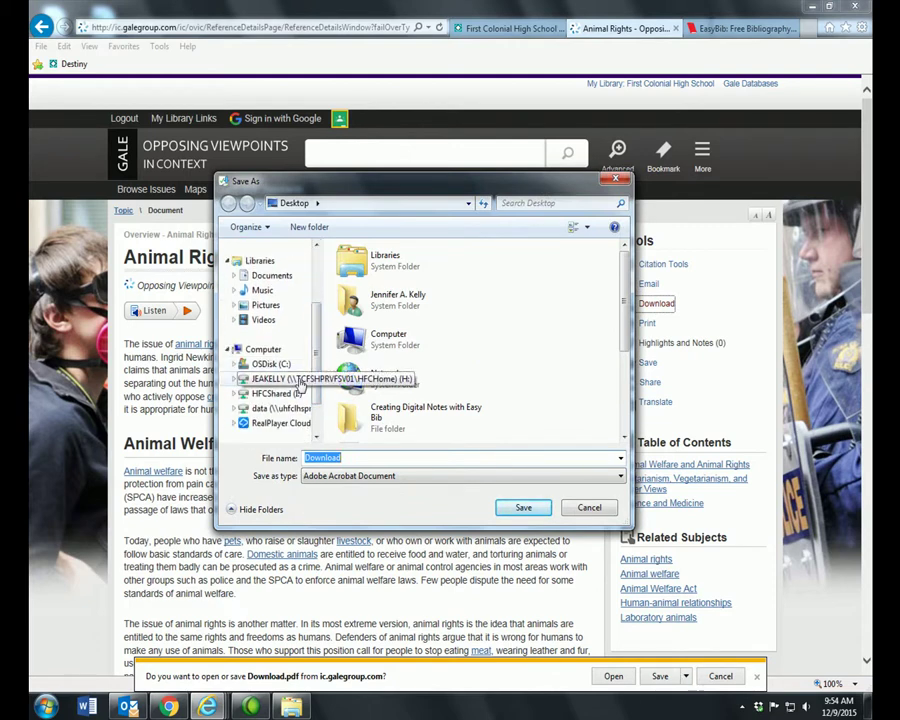
{"action": "left_click", "coordinate": [300, 380]}
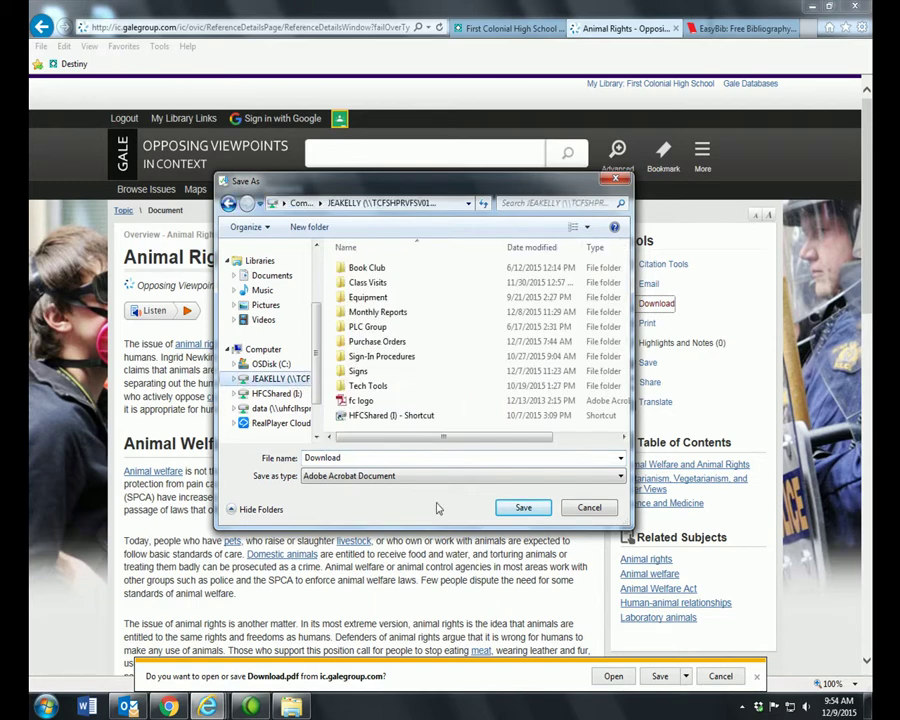
{"action": "double_click", "coordinate": [363, 456]}
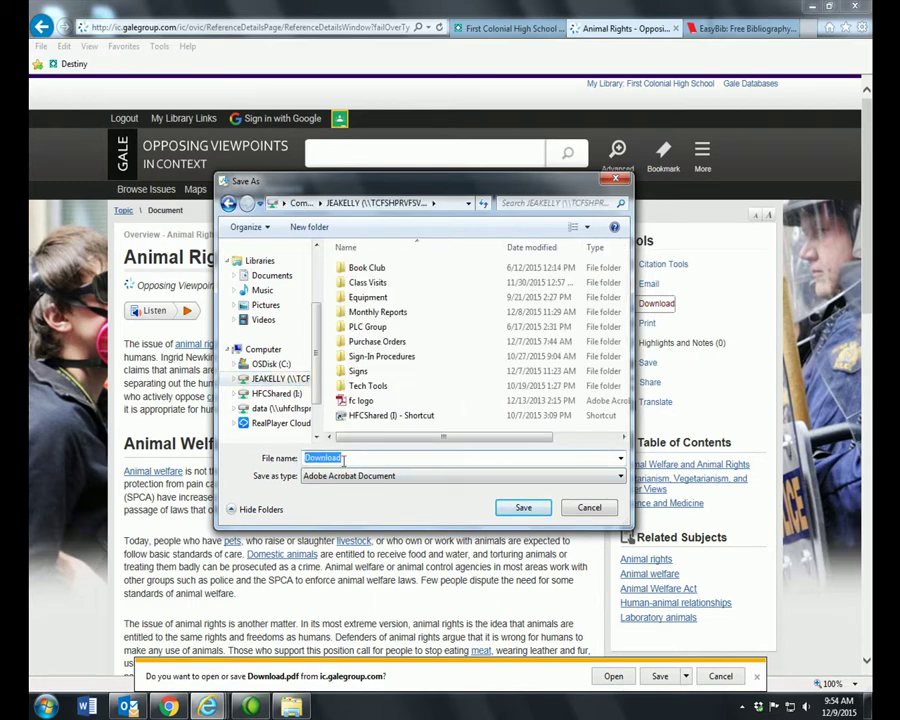
{"action": "left_click", "coordinate": [584, 510]}
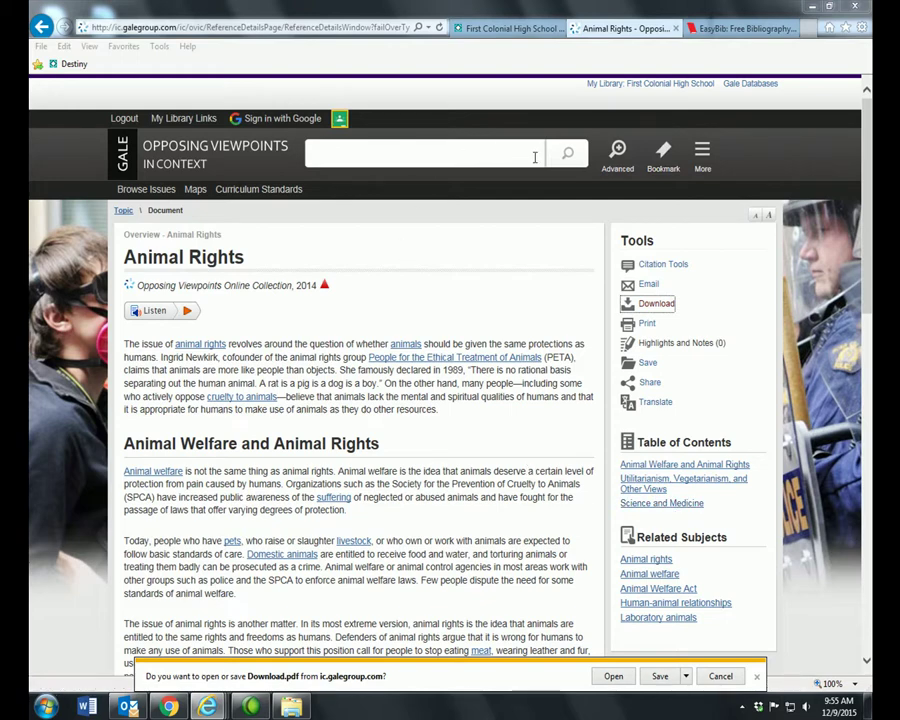
- Return to the Animal Rights topic page and open its full list of Viewpoints
{"action": "left_click", "coordinate": [41, 26]}
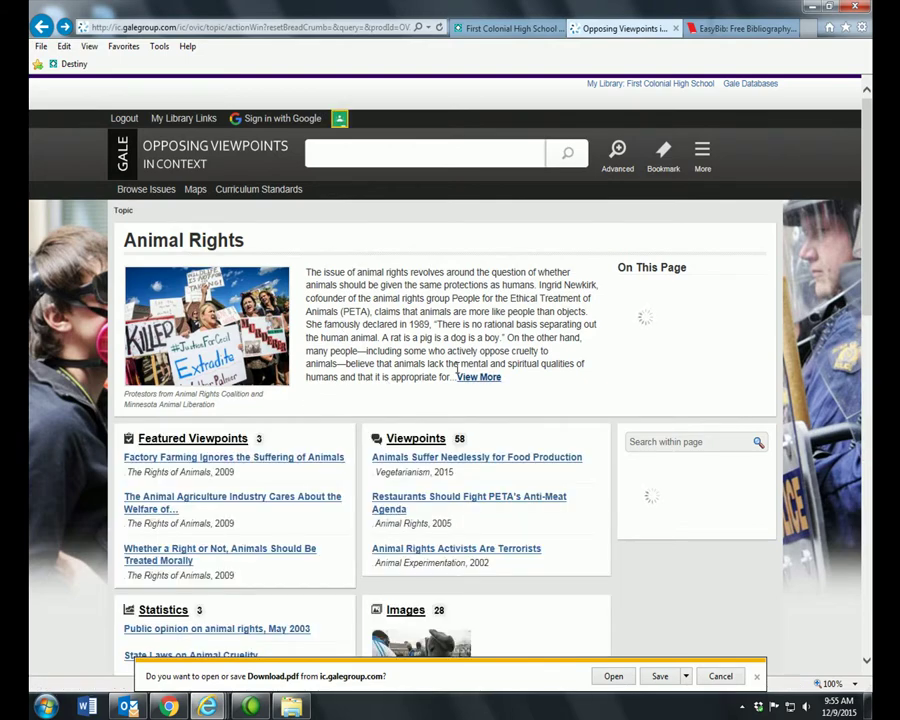
{"action": "scroll", "coordinate": [458, 367], "scroll_direction": "down", "scroll_amount": 3}
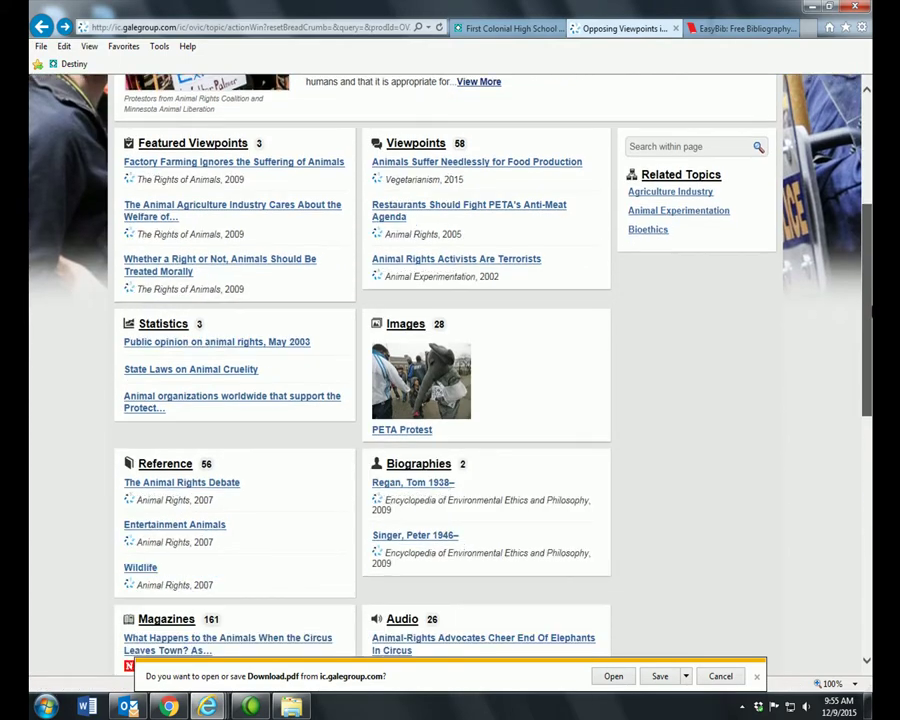
{"action": "scroll", "coordinate": [804, 311], "scroll_direction": "up", "scroll_amount": 1}
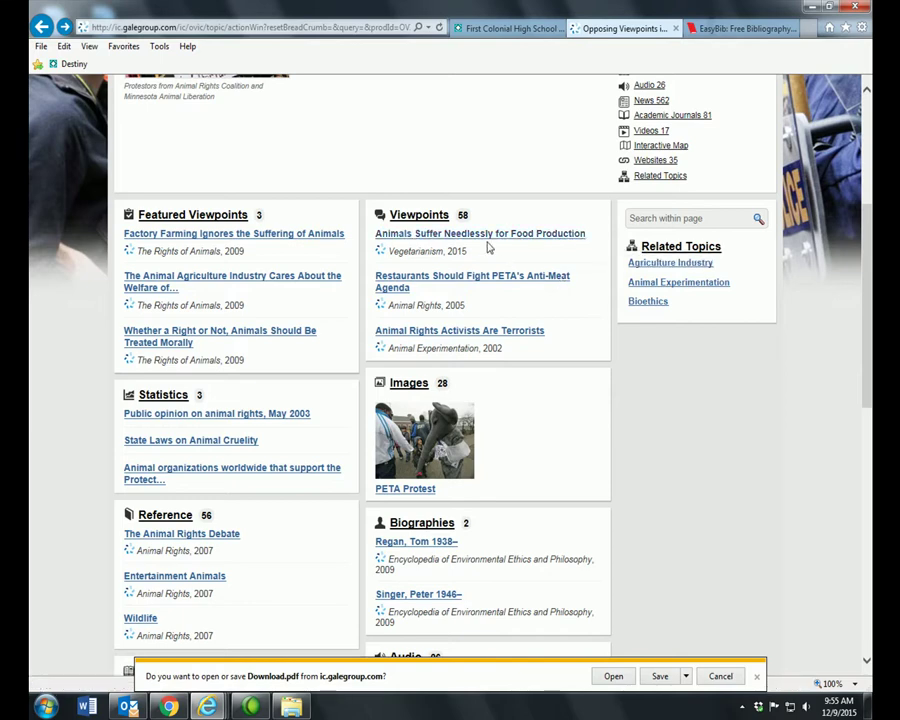
{"action": "left_click", "coordinate": [414, 219]}
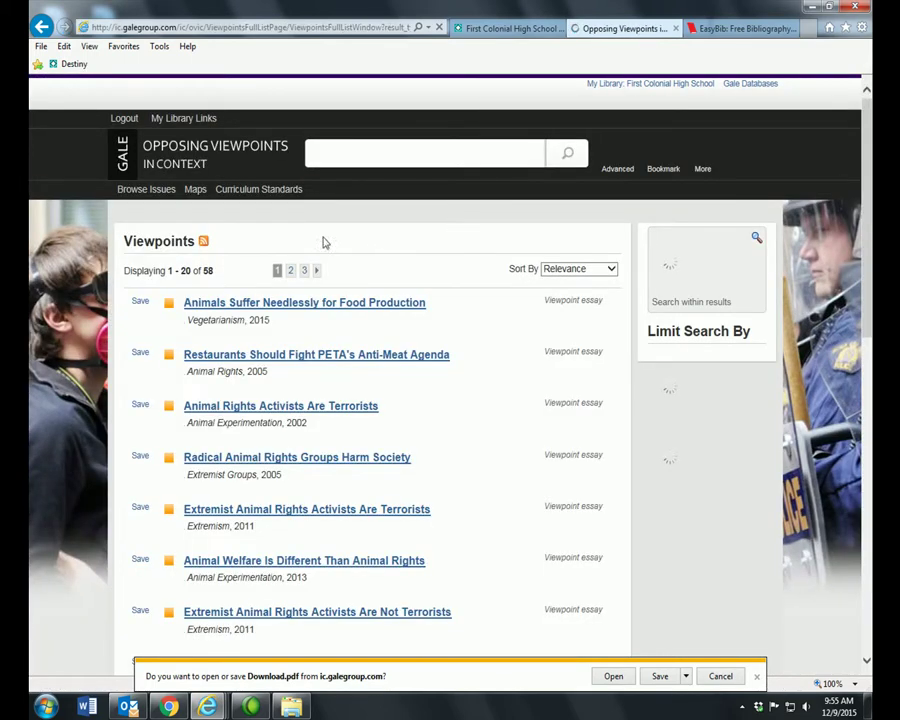
- Examine the content levels and publication years of the essays in the Viewpoints list
{"action": "scroll", "coordinate": [565, 287], "scroll_direction": "down", "scroll_amount": 5}
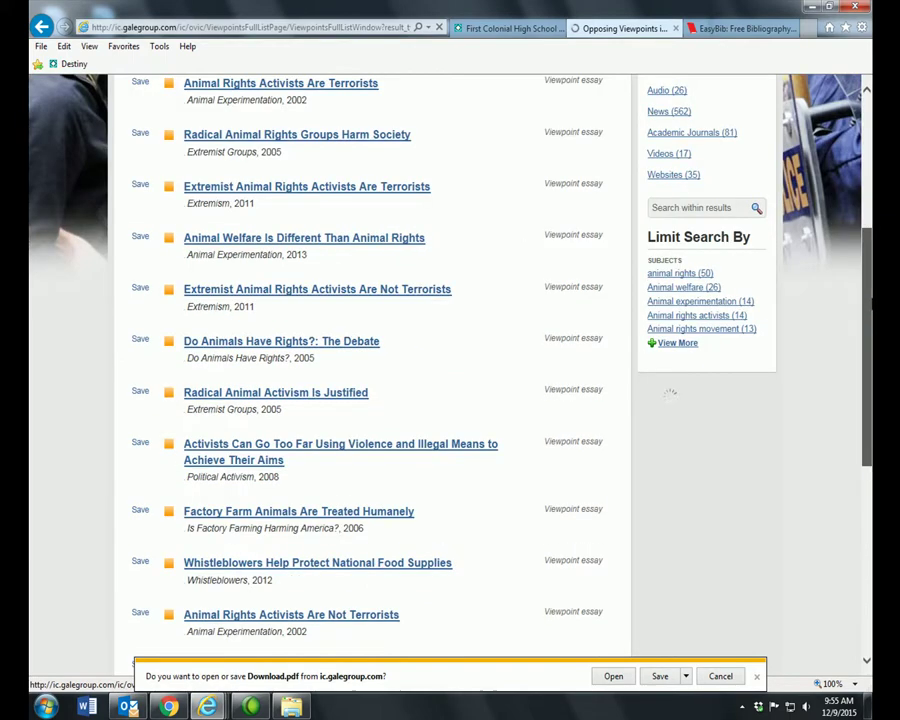
{"action": "scroll", "coordinate": [363, 240], "scroll_direction": "down", "scroll_amount": 2}
{"action": "scroll", "coordinate": [363, 240], "scroll_direction": "up", "scroll_amount": 4}
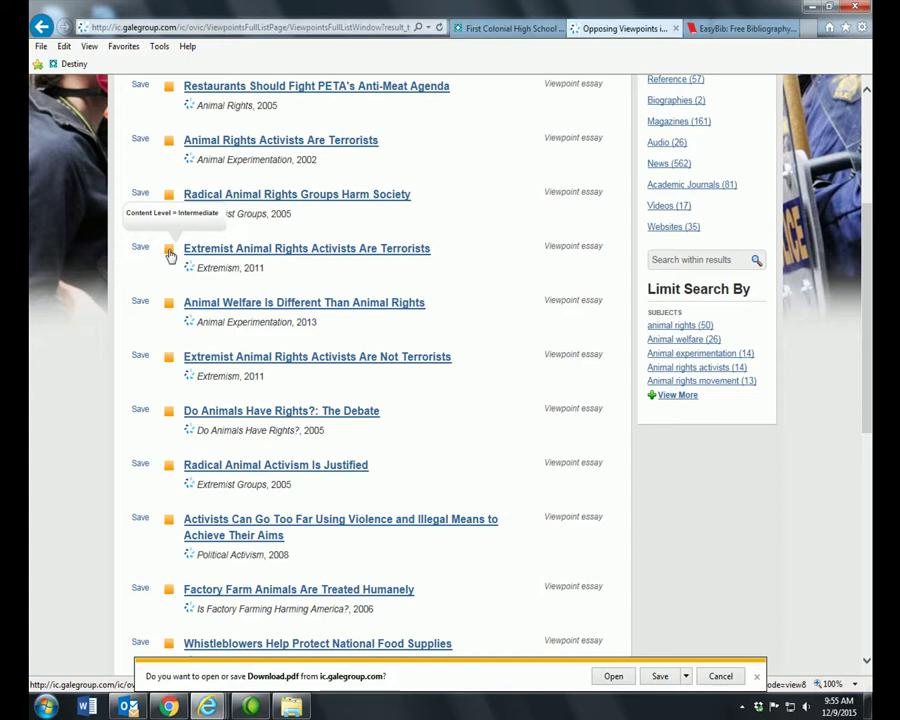
{"action": "double_click", "coordinate": [256, 268]}
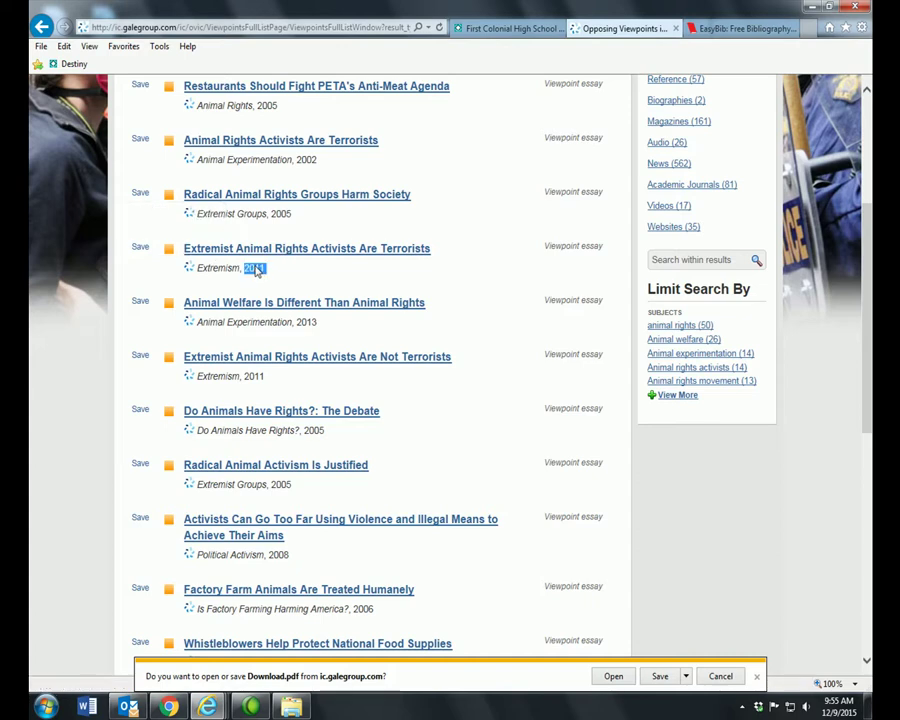
{"action": "double_click", "coordinate": [281, 213]}
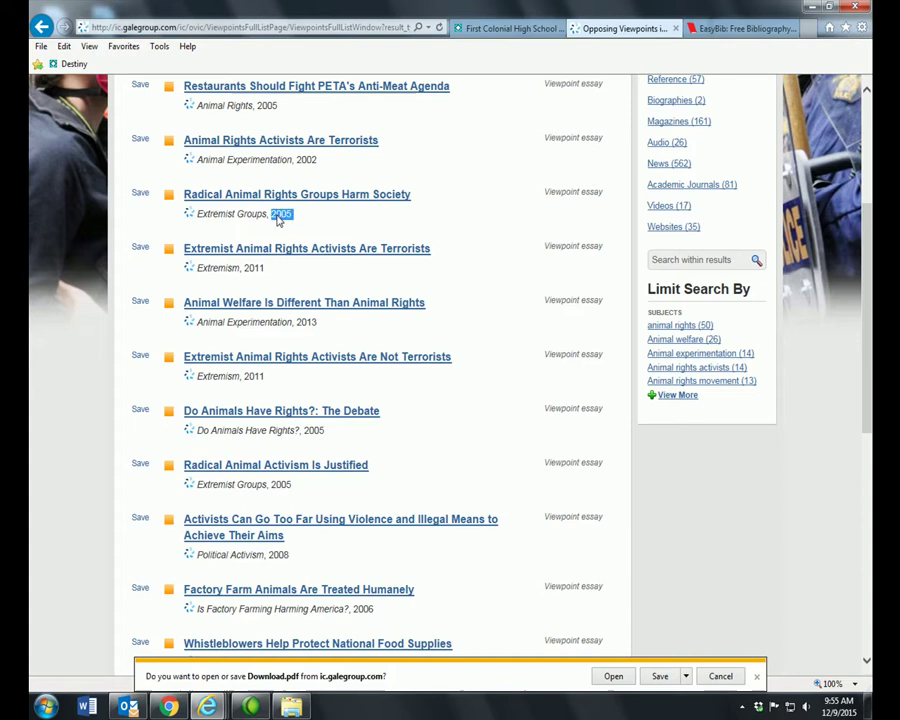
{"action": "left_click", "coordinate": [320, 160]}
{"action": "double_click", "coordinate": [306, 160]}
- Go back to the topic page and open The Animal Rights Debate (2007) from the full Reference list
{"action": "key", "text": "BackSpace"}
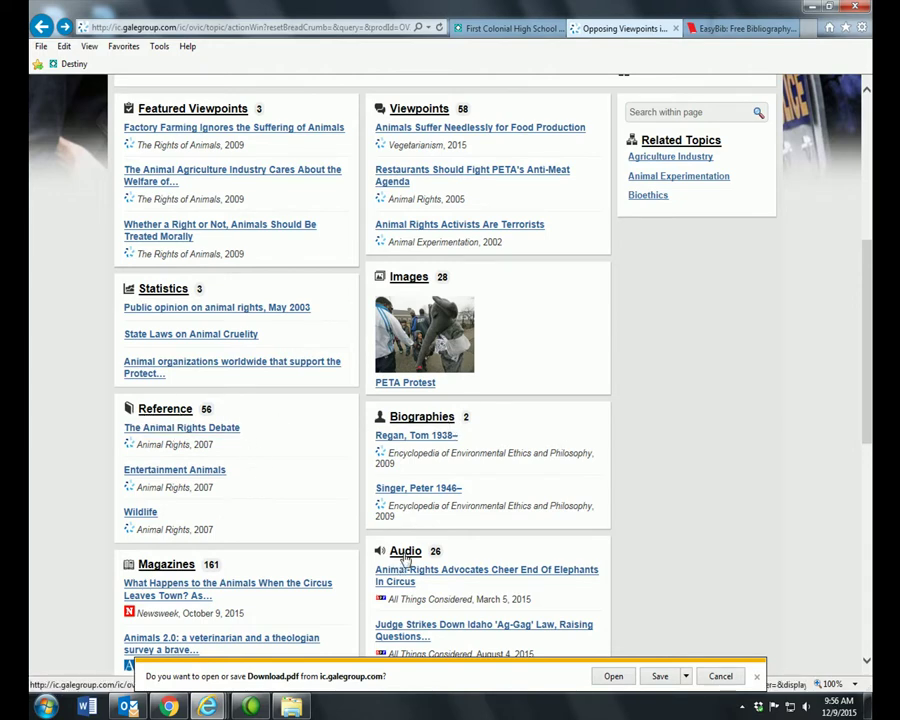
{"action": "scroll", "coordinate": [399, 568], "scroll_direction": "down", "scroll_amount": 2}
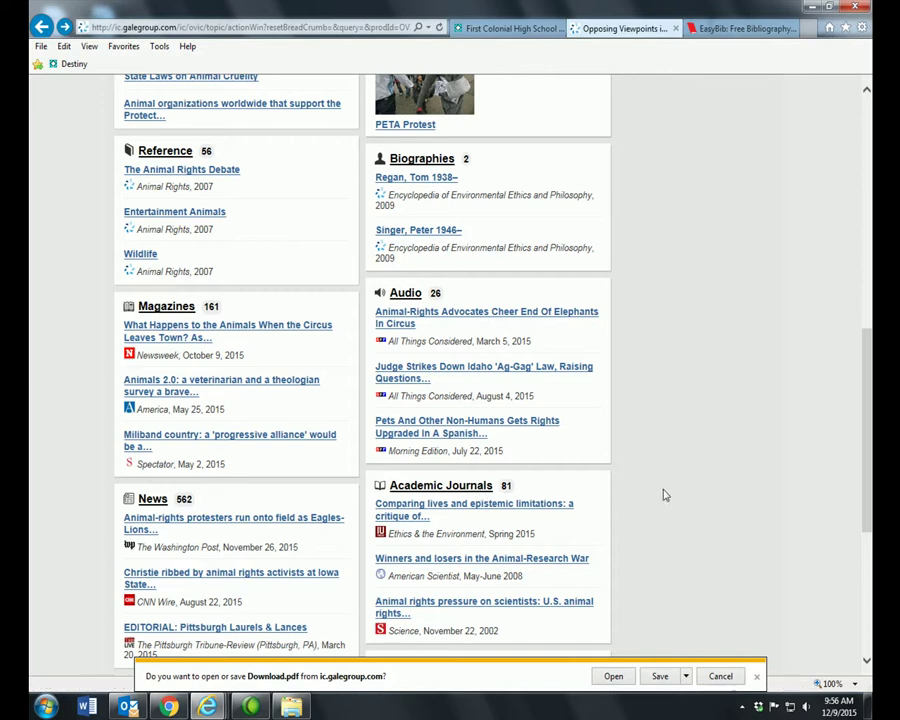
{"action": "left_click", "coordinate": [180, 158]}
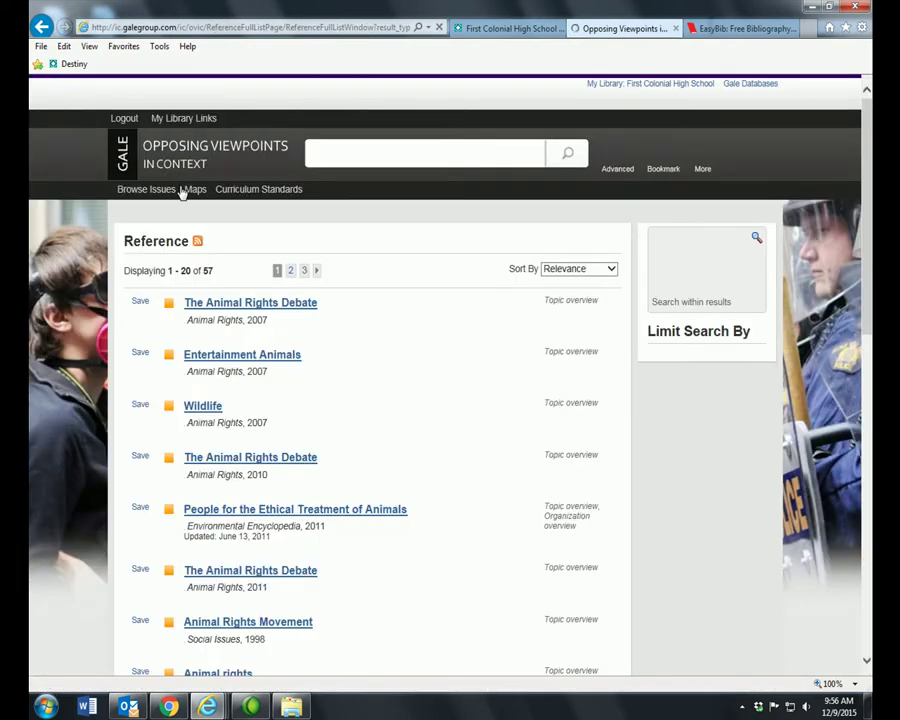
{"action": "left_click", "coordinate": [277, 305]}
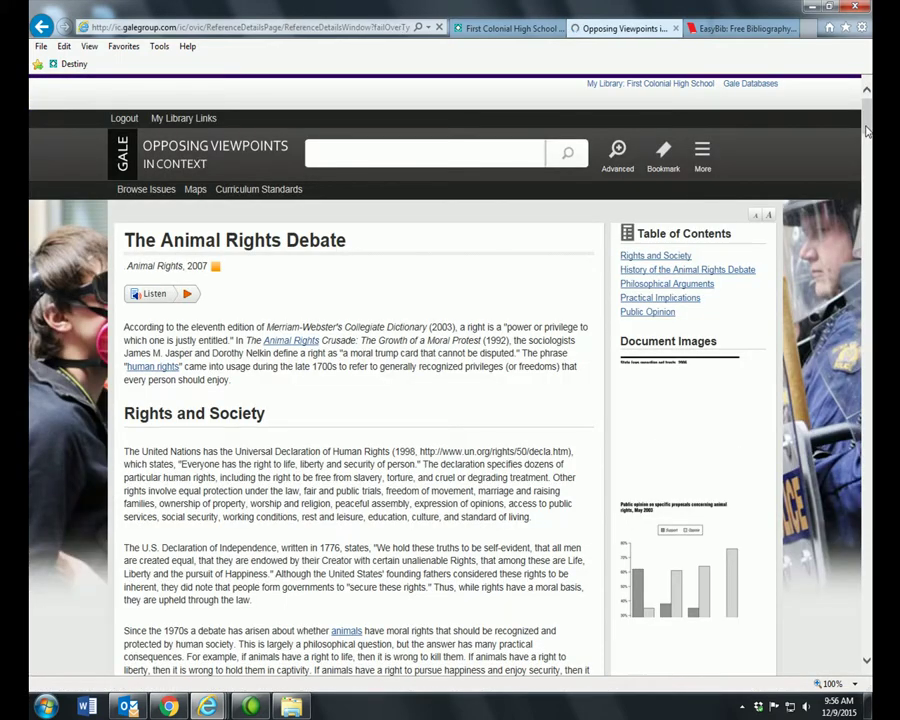
{"action": "scroll", "coordinate": [850, 195], "scroll_direction": "down", "scroll_amount": 10}
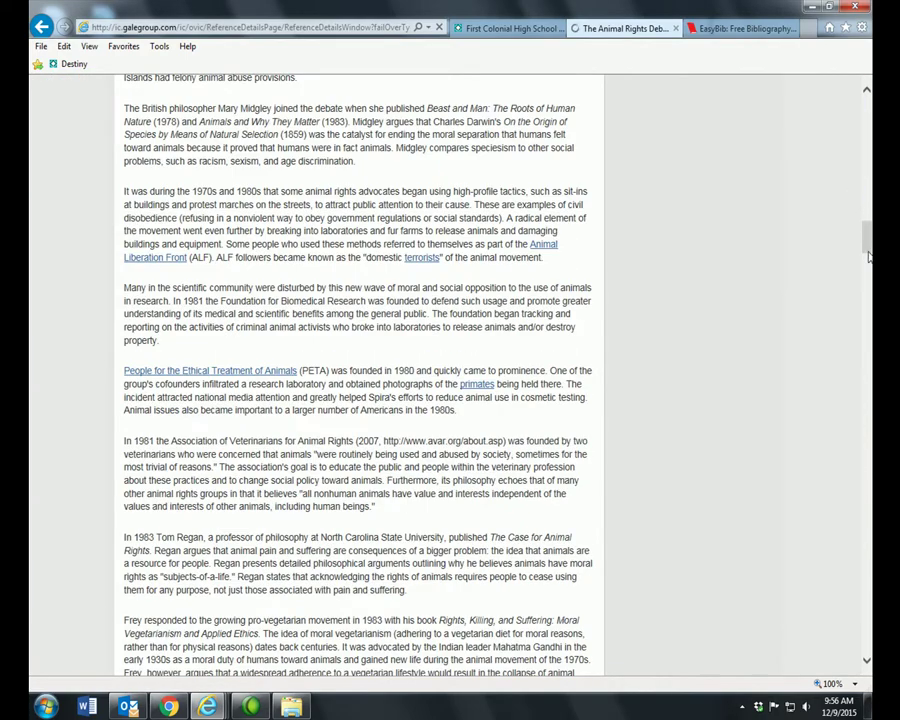
{"action": "left_click_drag", "start_coordinate": [869, 257], "coordinate": [870, 93]}
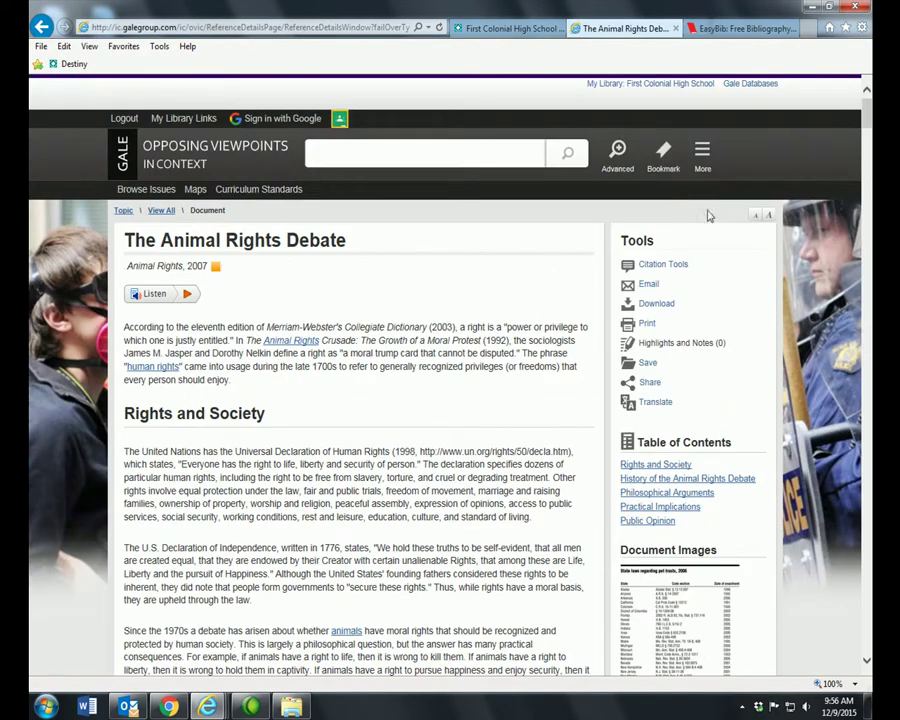
- Export the MLA 7th Edition citation of The Animal Rights Debate to EasyBib with the Citation Tools
{"action": "left_click", "coordinate": [662, 265]}
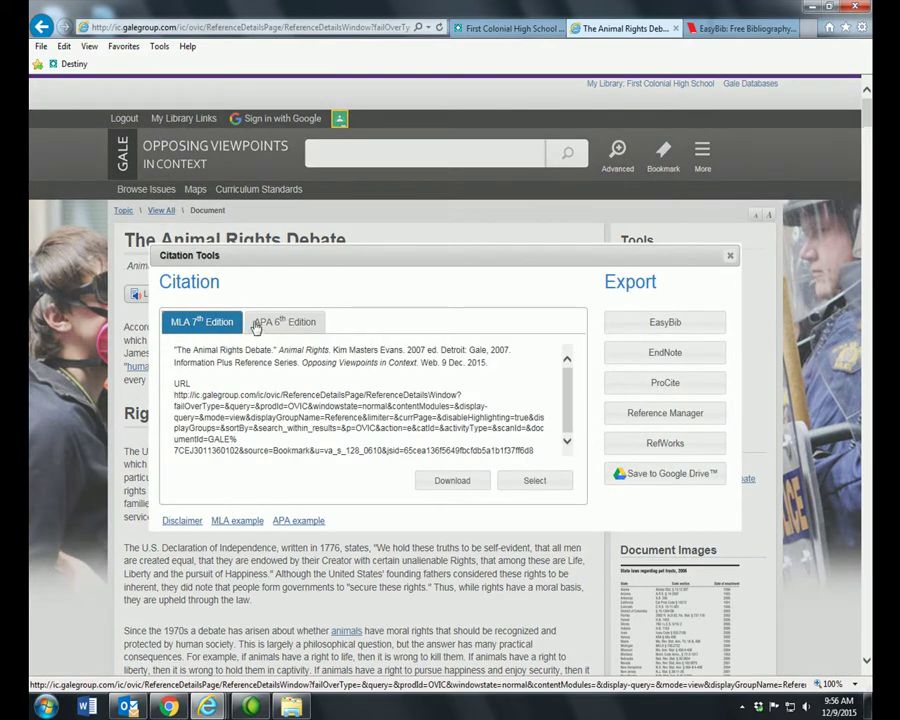
{"action": "left_click", "coordinate": [677, 326]}
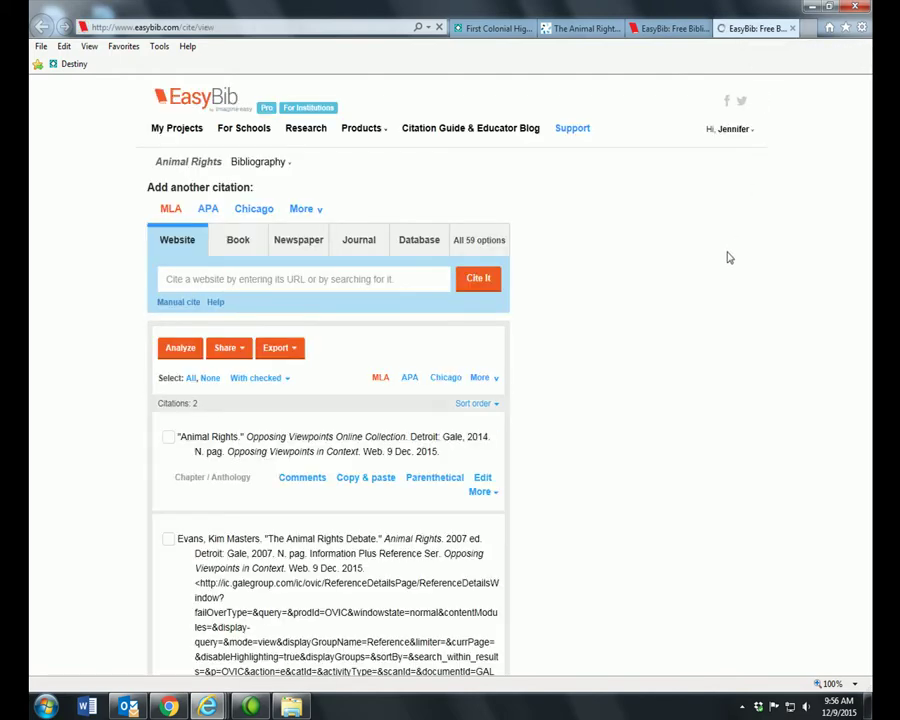
{"action": "scroll", "coordinate": [732, 400], "scroll_direction": "down", "scroll_amount": 2}
{"action": "scroll", "coordinate": [528, 518], "scroll_direction": "down", "scroll_amount": 1}
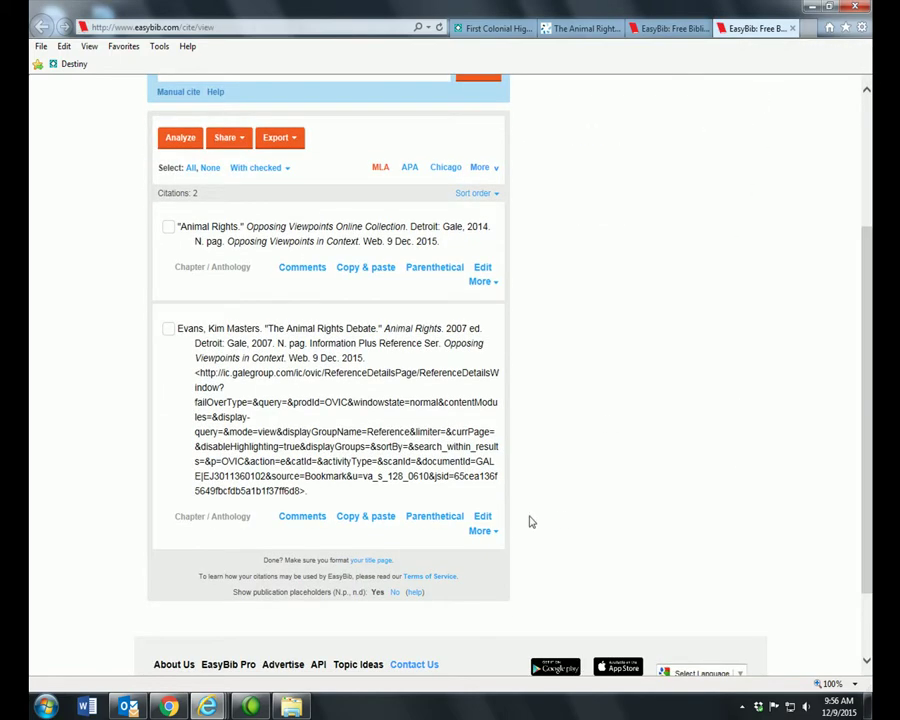
- Edit the imported citation for The Animal Rights Debate with Display URL set to No and update it
{"action": "left_click", "coordinate": [482, 517]}
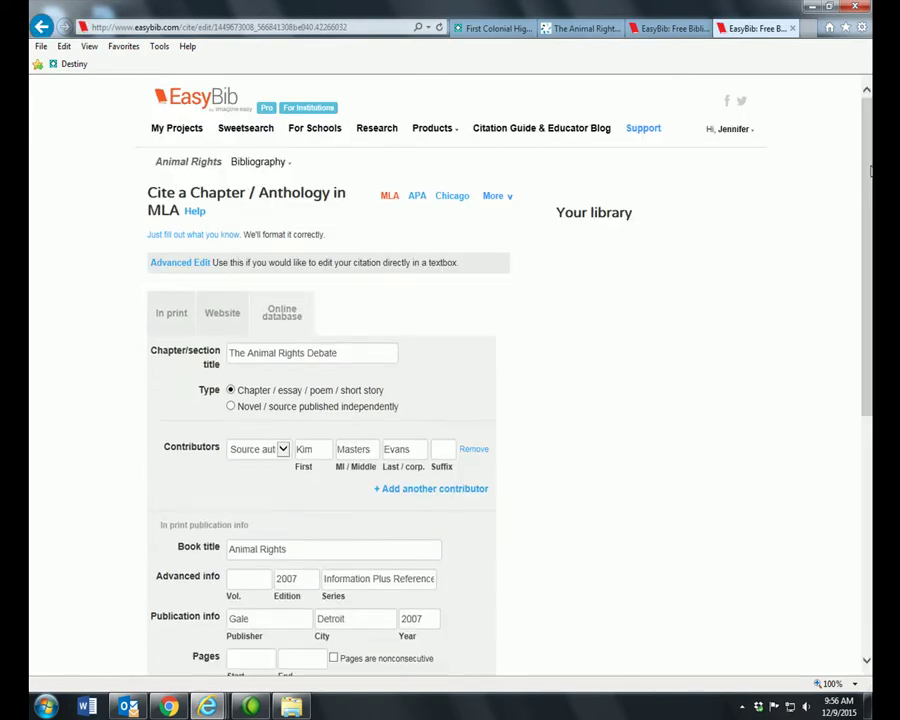
{"action": "scroll", "coordinate": [697, 454], "scroll_direction": "down", "scroll_amount": 3}
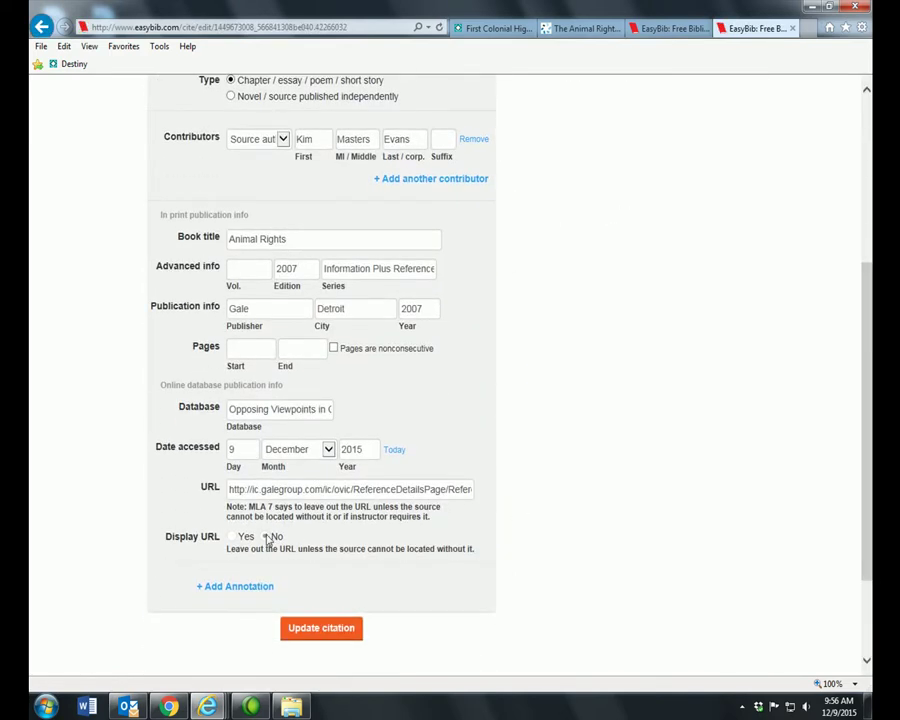
{"action": "left_click", "coordinate": [324, 627]}
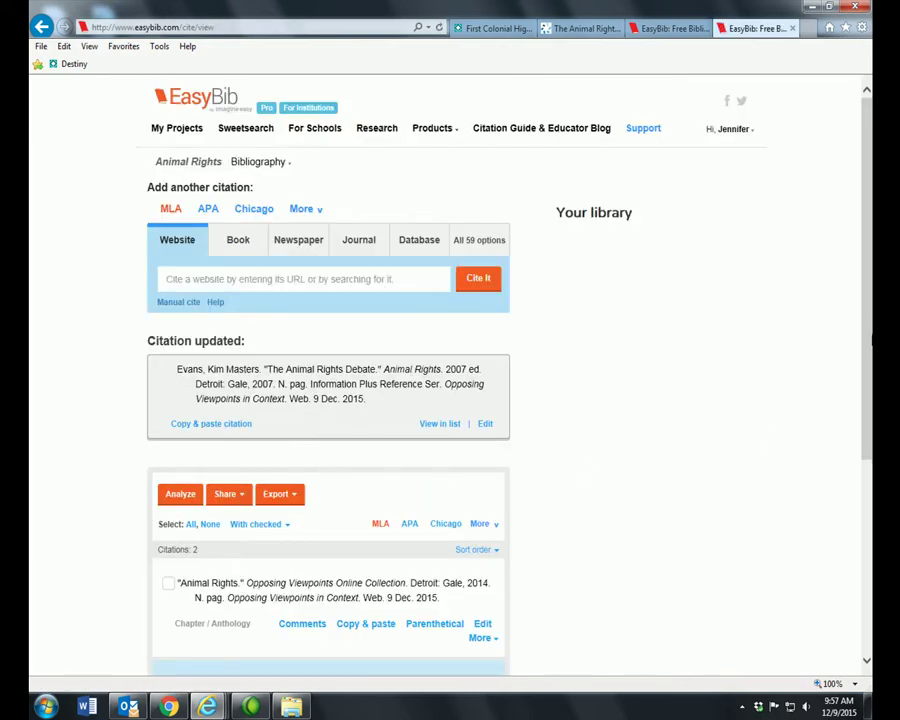
{"action": "scroll", "coordinate": [610, 220], "scroll_direction": "down", "scroll_amount": 3}
{"action": "scroll", "coordinate": [843, 185], "scroll_direction": "up", "scroll_amount": 3}
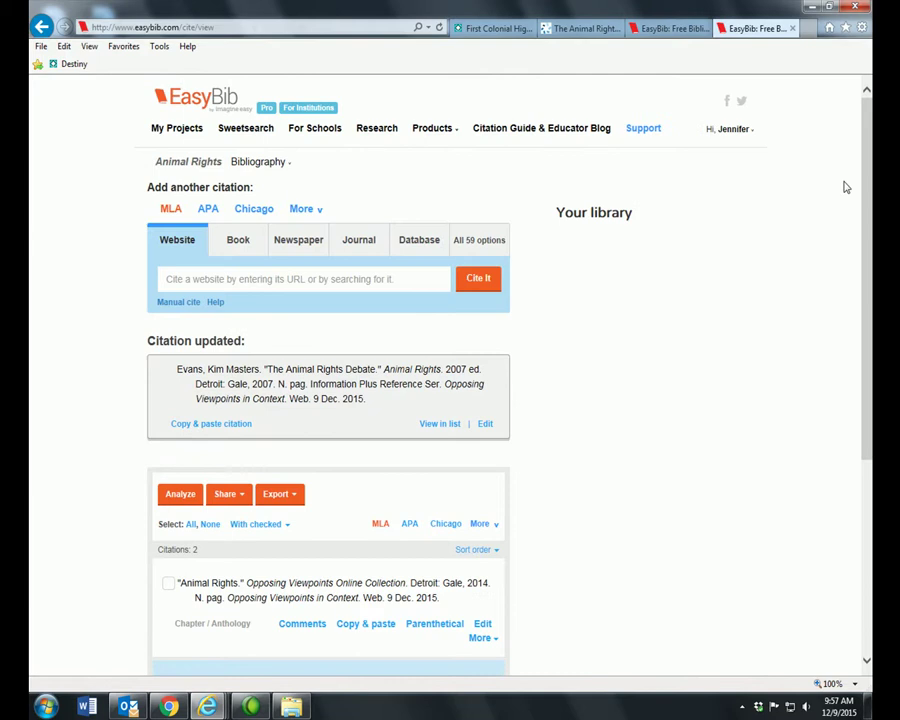
- Close the older EasyBib page and return to The Animal Rights Debate article
{"action": "left_click", "coordinate": [650, 30]}
{"action": "left_click", "coordinate": [705, 28]}
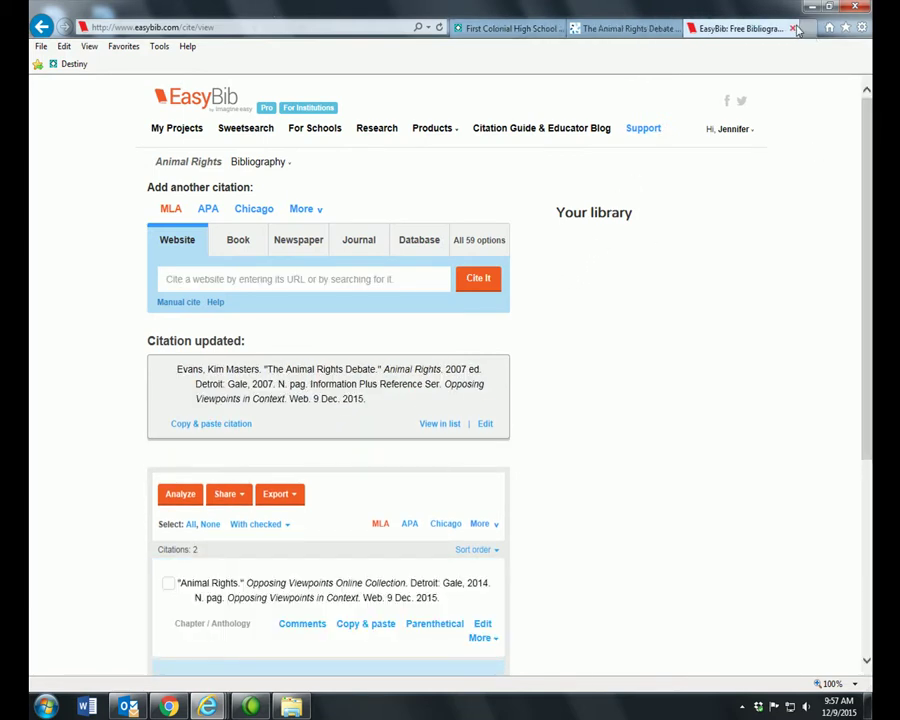
{"action": "left_click", "coordinate": [648, 28]}
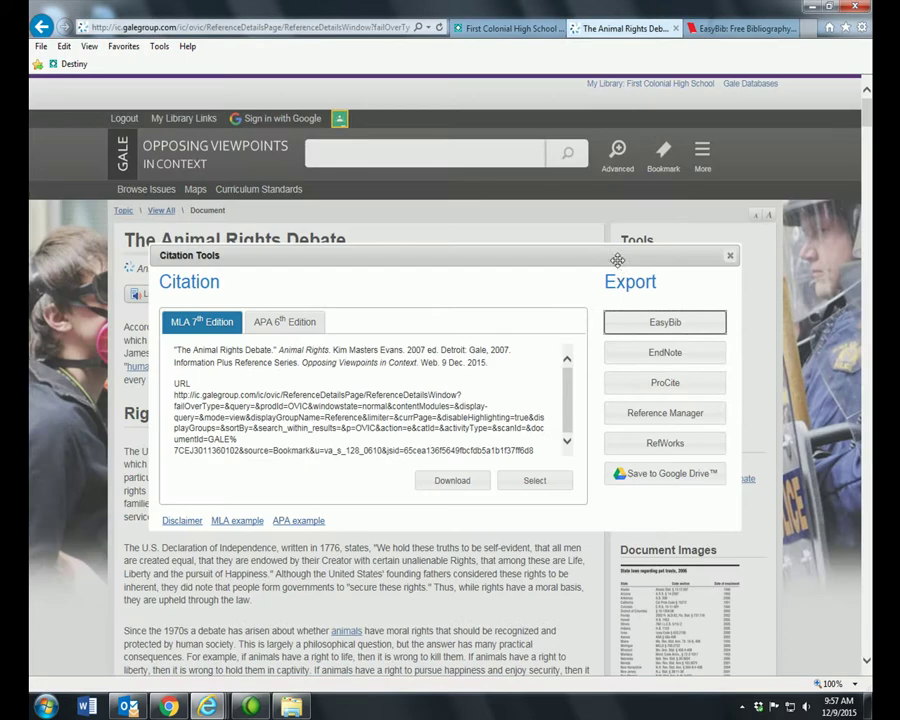
- Dismiss the Citation Tools and request a PDF download of The Animal Rights Debate article
{"action": "left_click", "coordinate": [730, 256]}
{"action": "left_click", "coordinate": [655, 305]}
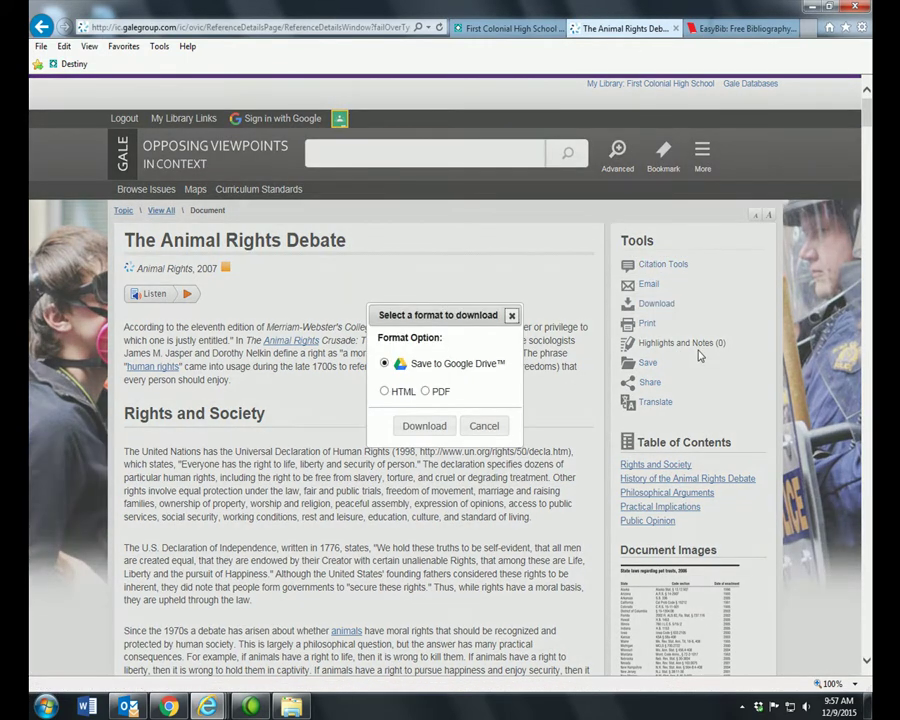
{"action": "left_click", "coordinate": [424, 391]}
{"action": "left_click", "coordinate": [424, 426]}
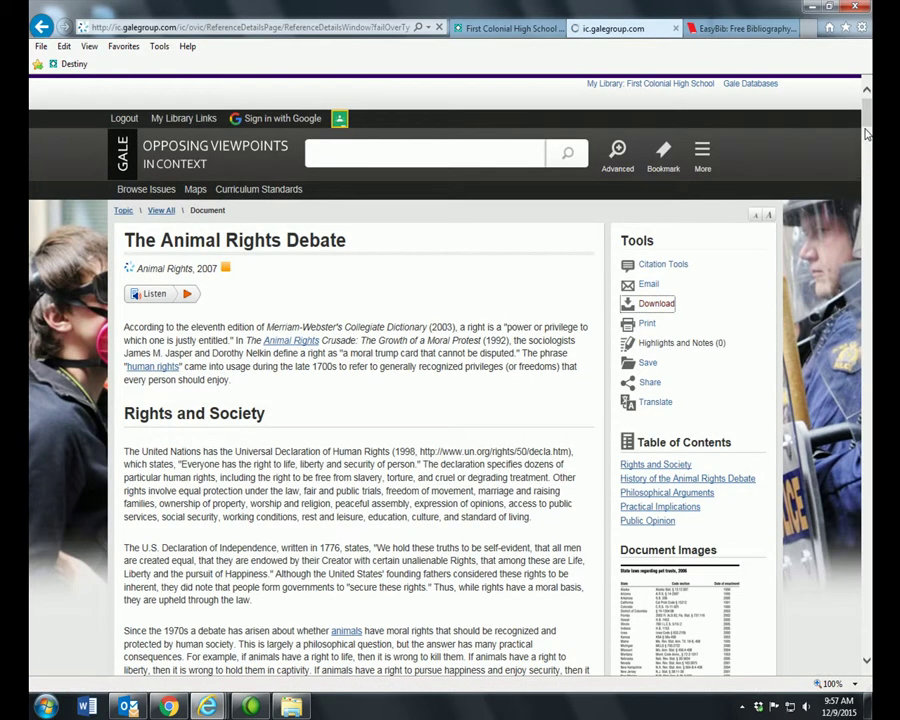